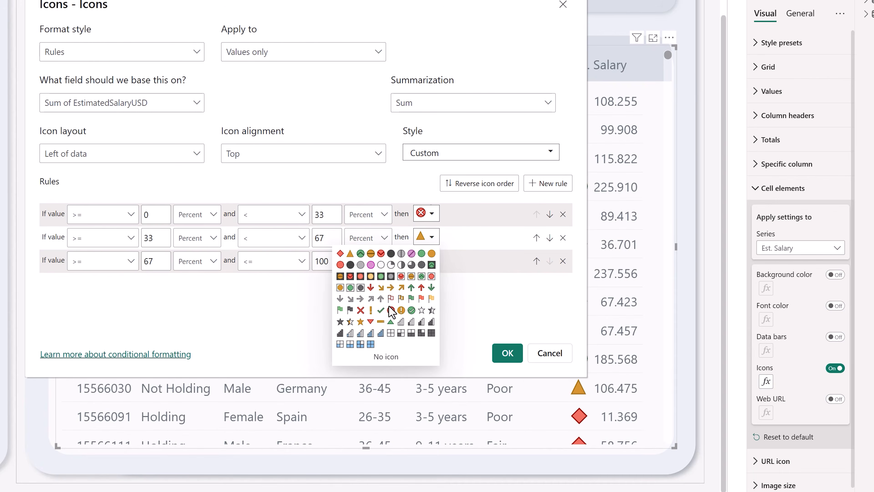
Set the Est. Salary icon rules to an orange dash for 33–67 percent and a purple slashed circle for 67–100 percent, and apply them.
{"action": "left_click", "coordinate": [381, 321]}
{"action": "left_click", "coordinate": [428, 261]}
{"action": "left_click", "coordinate": [411, 140]}
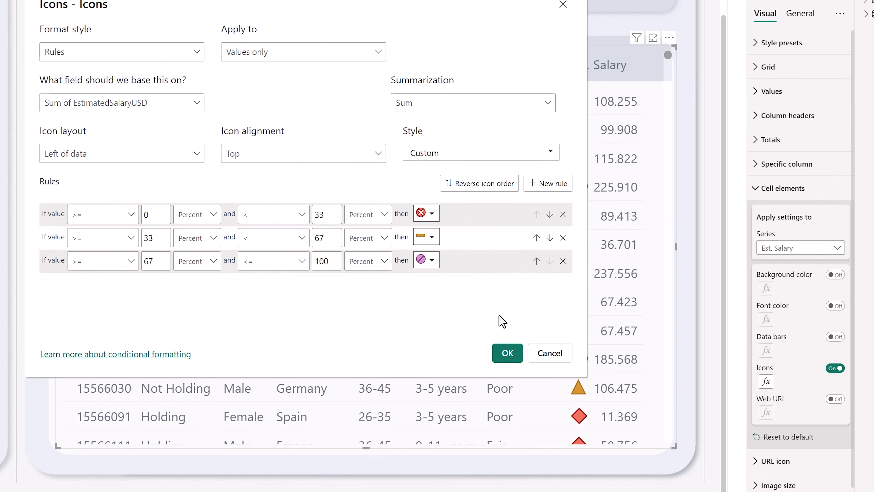
{"action": "left_click", "coordinate": [507, 353]}
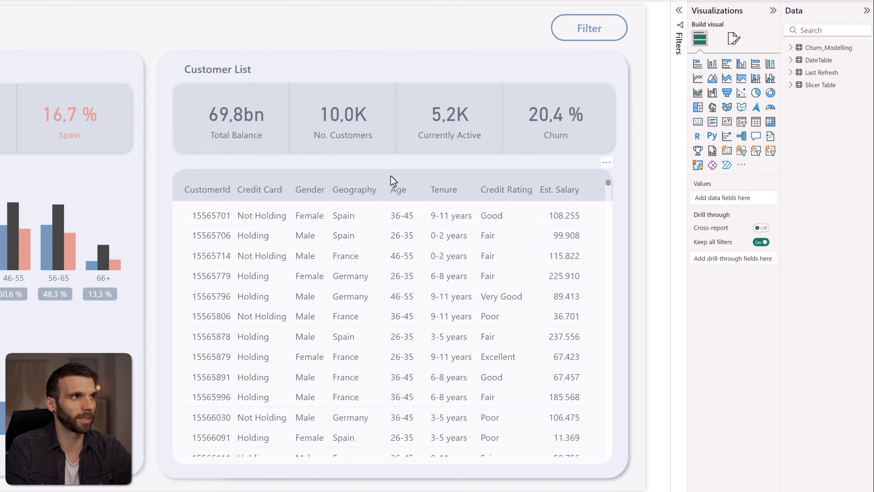
Open the icon conditional formatting settings for the Credit Card column of the Customer List table.
{"action": "left_click", "coordinate": [376, 181]}
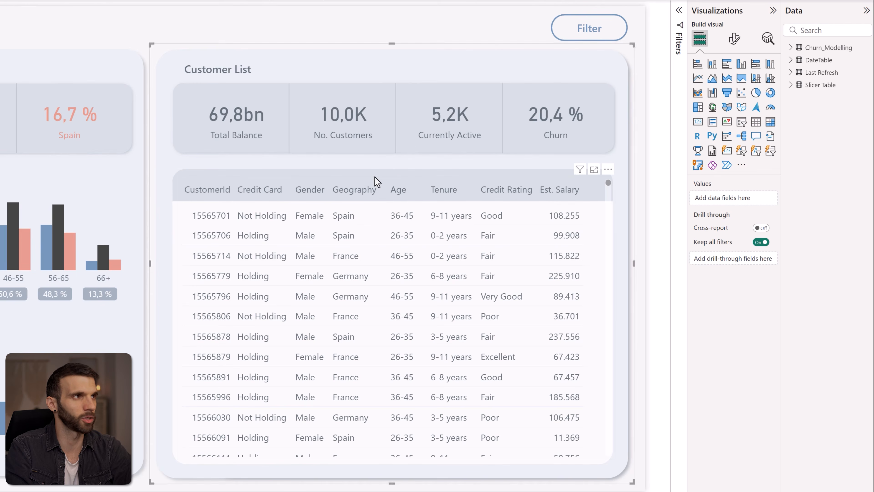
{"action": "left_click", "coordinate": [377, 182]}
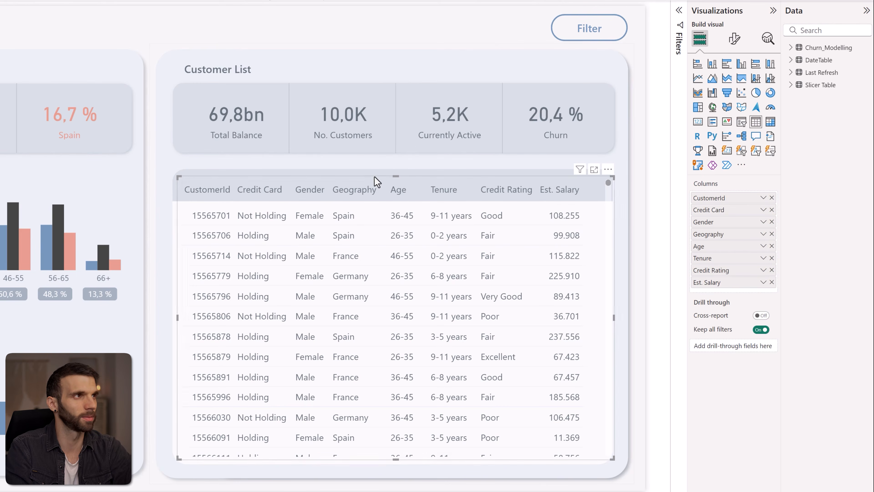
{"action": "left_click", "coordinate": [735, 39]}
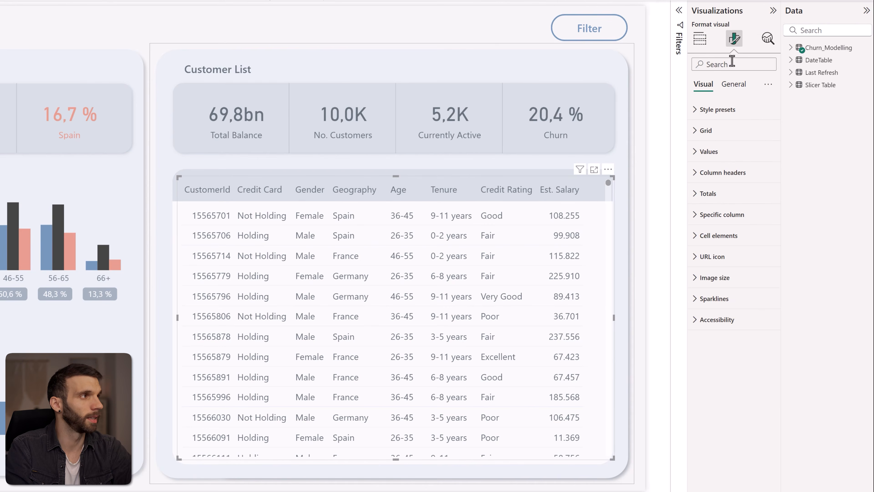
{"action": "left_click", "coordinate": [717, 237]}
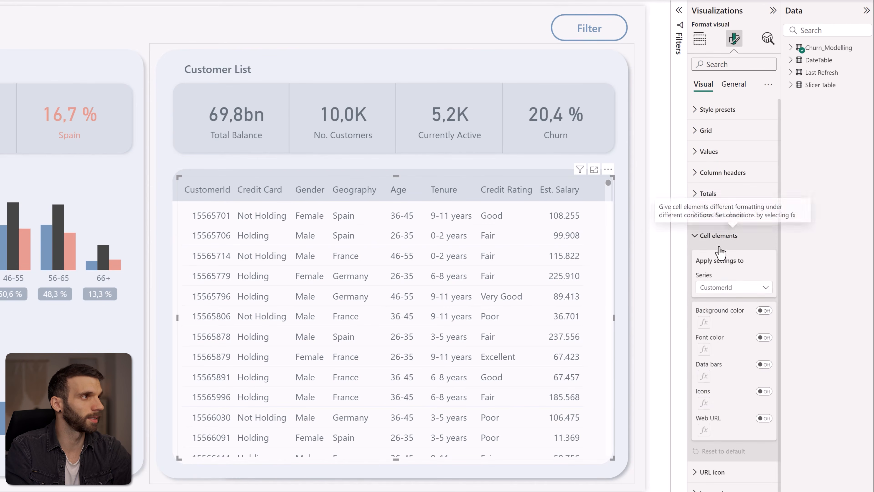
{"action": "left_click", "coordinate": [726, 289]}
{"action": "left_click", "coordinate": [734, 312]}
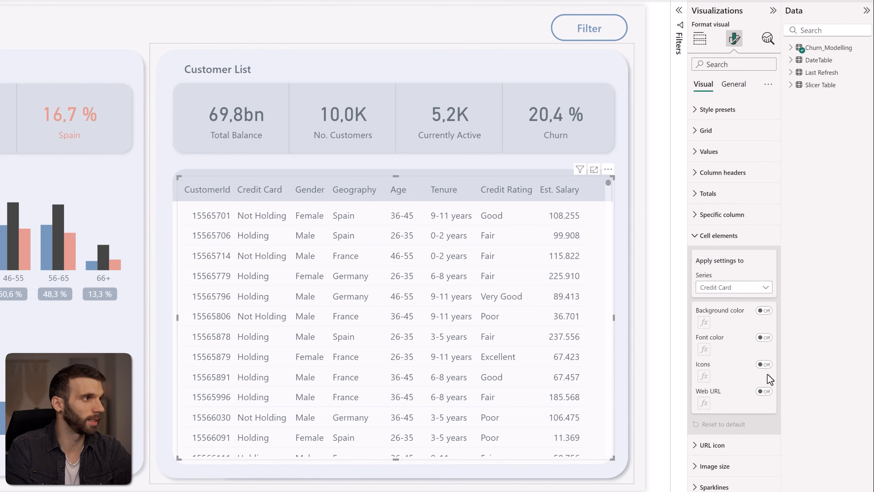
{"action": "left_click", "coordinate": [703, 376]}
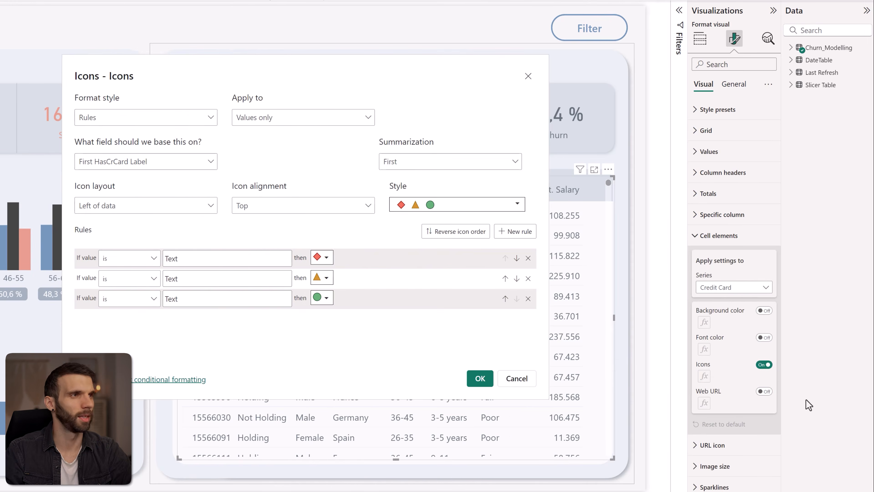
Search the fields for hascr and base the icon rules on HasCrCard from Churn_Modelling.
{"action": "left_click", "coordinate": [271, 158]}
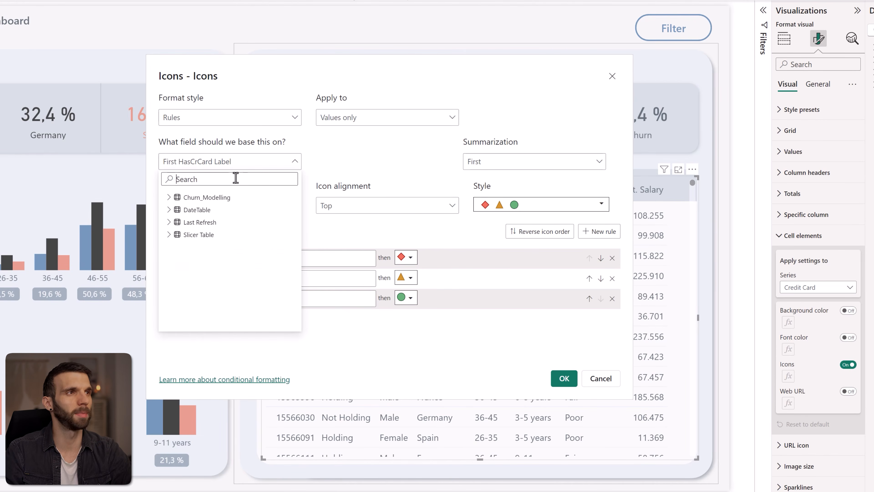
{"action": "type", "text": "hascr"}
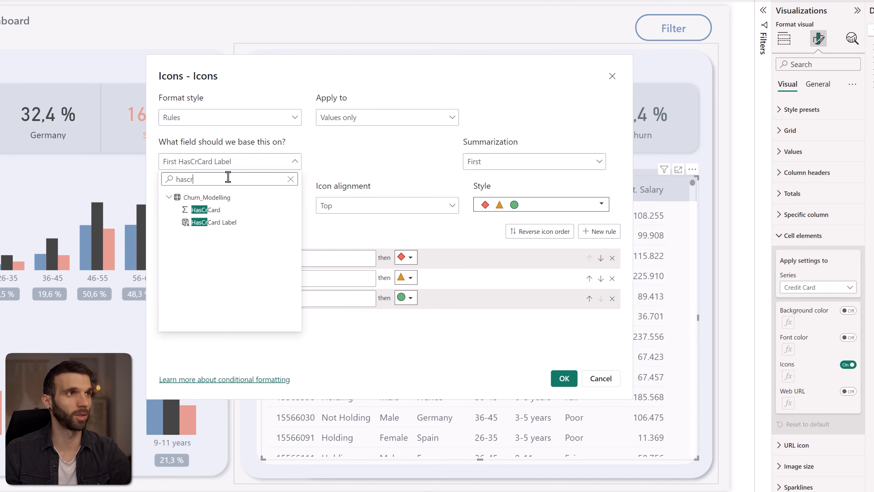
{"action": "left_click", "coordinate": [217, 209]}
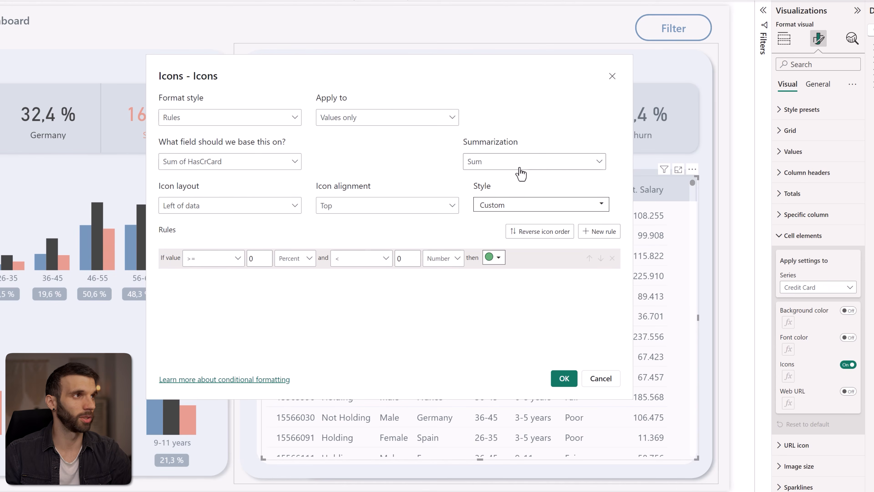
Set the first rule to show the red circled cross icon when the value equals the number 0.
{"action": "left_click", "coordinate": [238, 257]}
{"action": "left_click", "coordinate": [192, 312]}
{"action": "left_click", "coordinate": [300, 264]}
{"action": "left_click", "coordinate": [291, 297]}
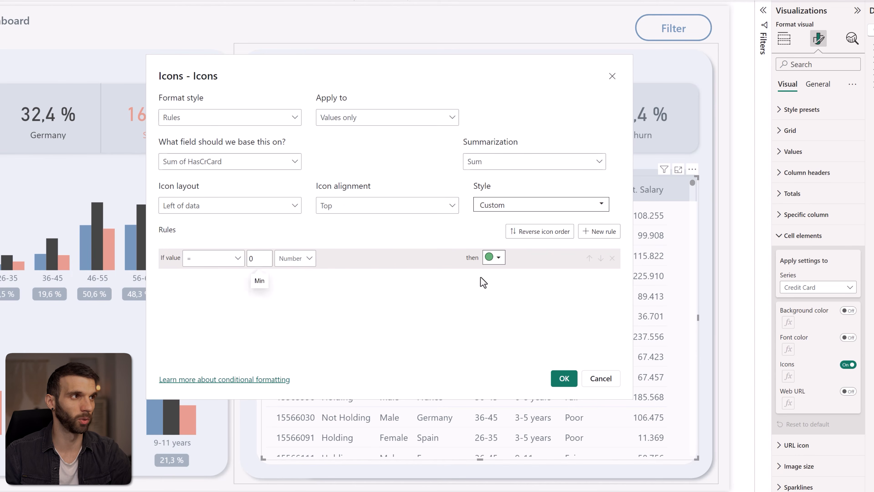
{"action": "left_click", "coordinate": [498, 258]}
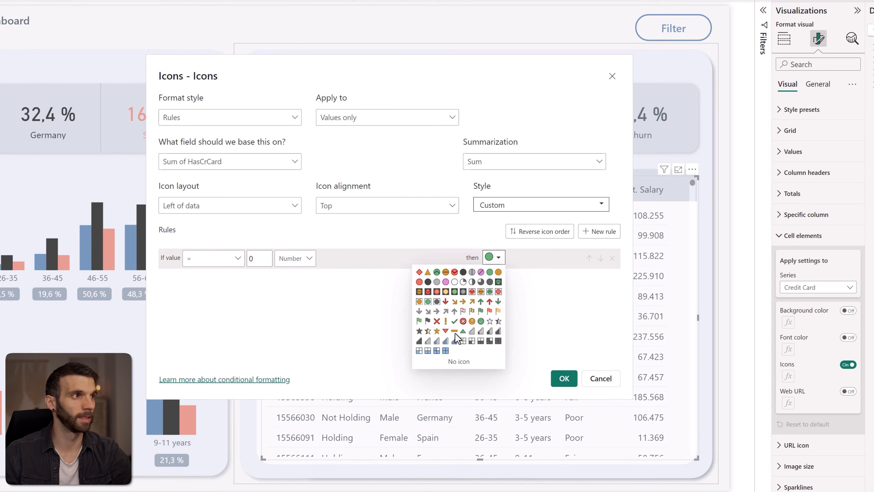
{"action": "left_click", "coordinate": [463, 321]}
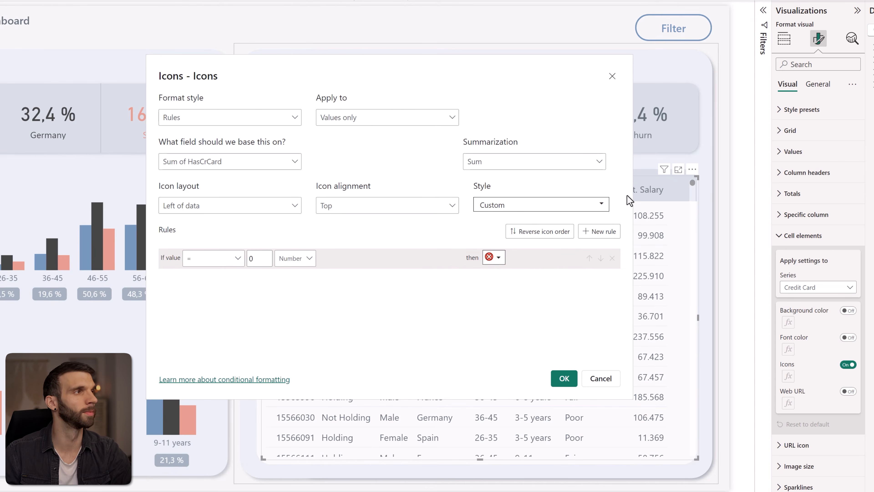
Add a rule showing the green circled check icon for the number 1, apply the rules, and widen the Credit Card column.
{"action": "left_click", "coordinate": [609, 237]}
{"action": "left_click", "coordinate": [226, 279]}
{"action": "left_click", "coordinate": [218, 328]}
{"action": "type", "text": "1"}
{"action": "left_click", "coordinate": [296, 281]}
{"action": "left_click", "coordinate": [298, 293]}
{"action": "left_click", "coordinate": [498, 277]}
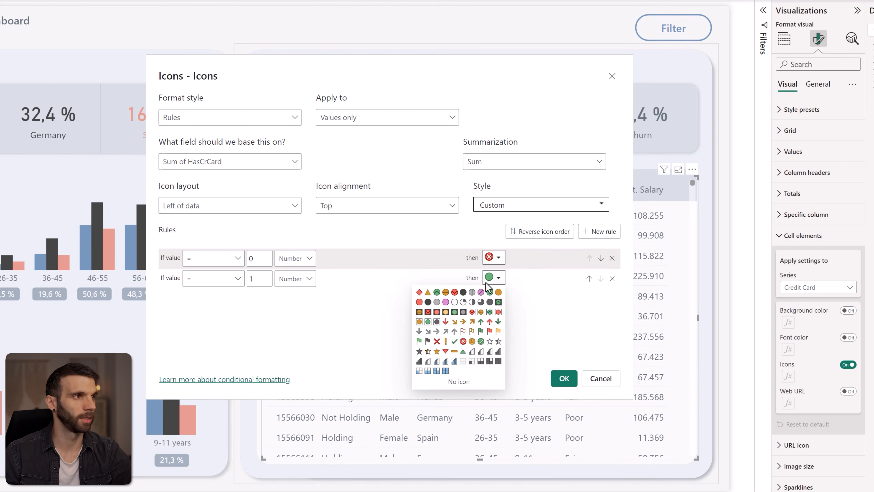
{"action": "left_click", "coordinate": [481, 340]}
{"action": "left_click", "coordinate": [564, 378]}
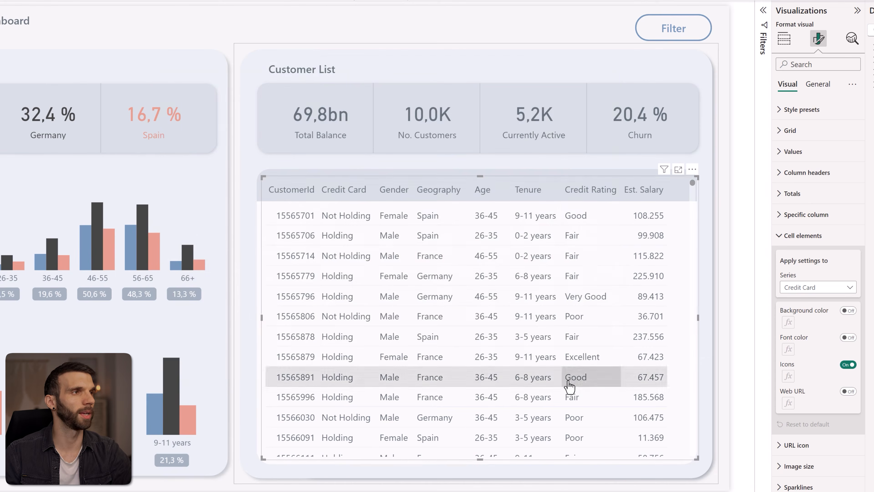
{"action": "left_click_drag", "start_coordinate": [375, 189], "coordinate": [393, 186]}
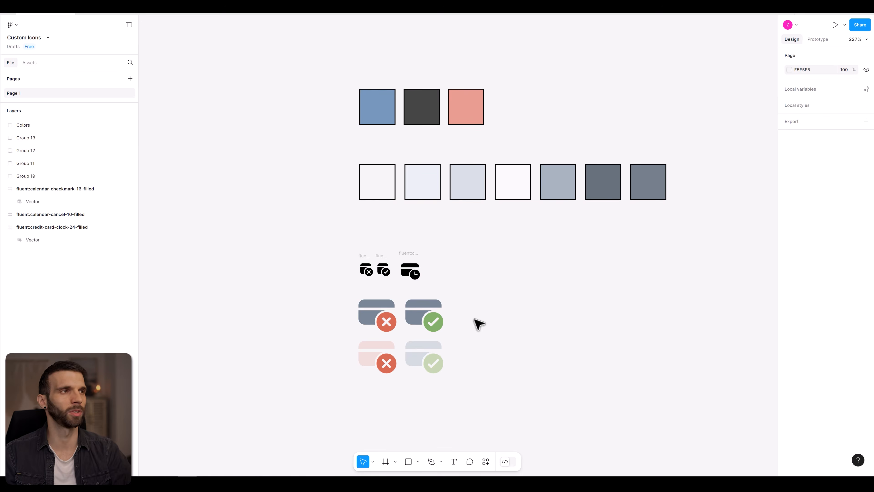
In the Custom Icons file in Figma, search the plugins for iconify and run the Iconify plugin.
{"action": "scroll", "coordinate": [401, 318], "scroll_direction": "up", "scroll_amount": 5}
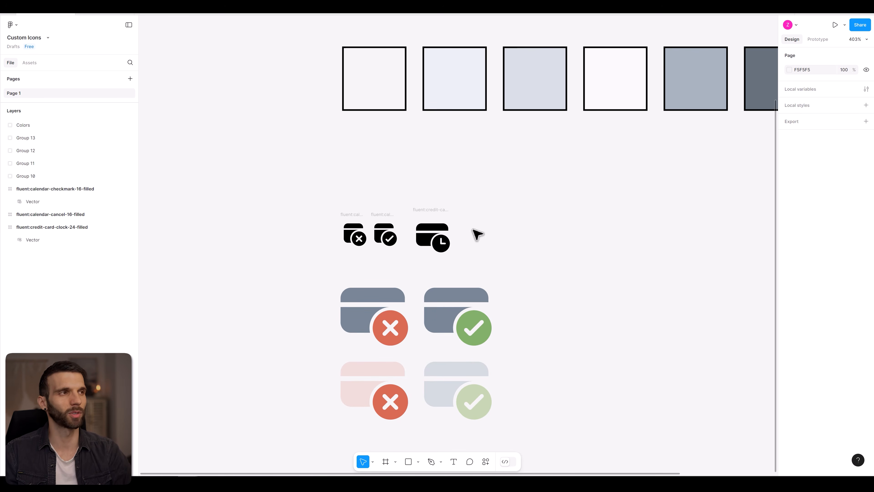
{"action": "left_click", "coordinate": [15, 25]}
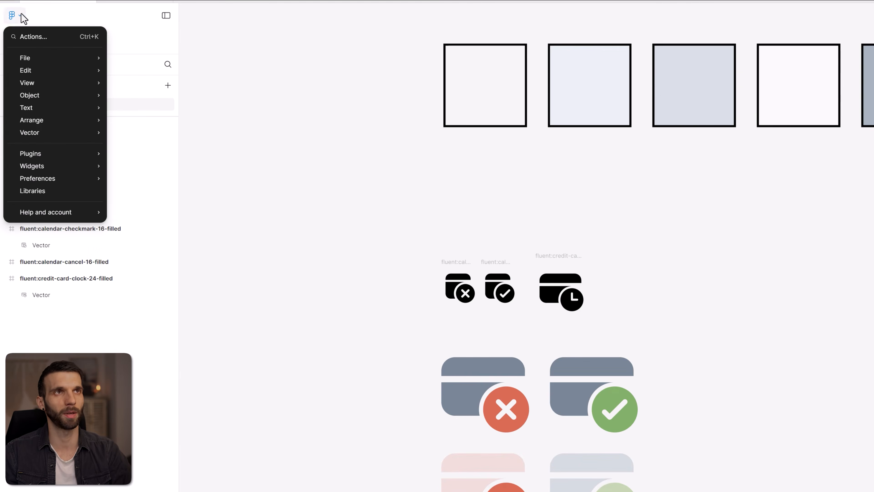
{"action": "mouse_move", "coordinate": [52, 154]}
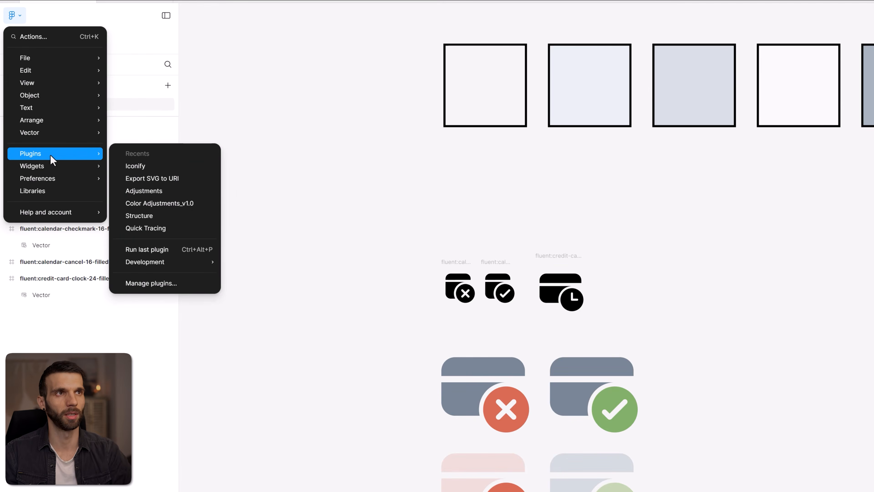
{"action": "left_click", "coordinate": [170, 284]}
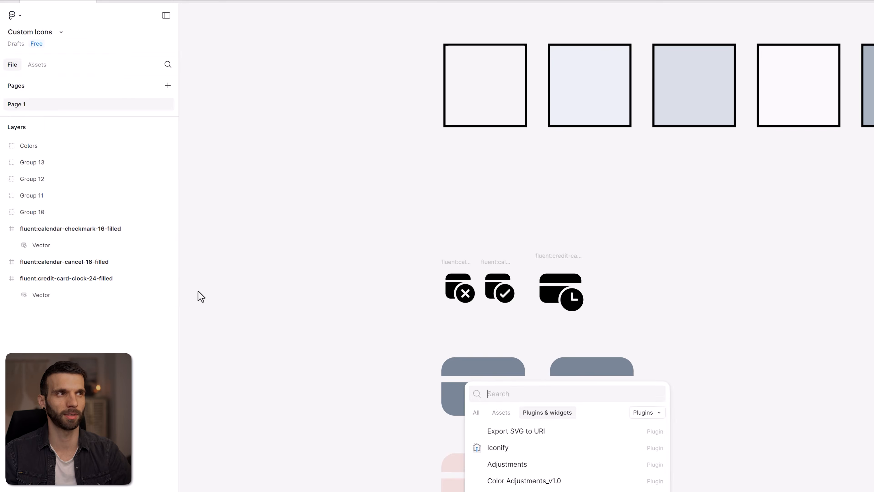
{"action": "type", "text": "iconify"}
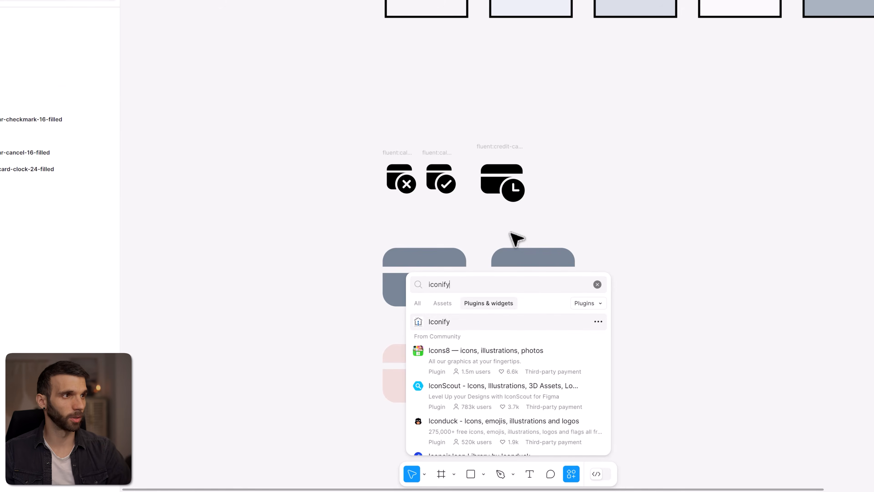
{"action": "left_click", "coordinate": [468, 321]}
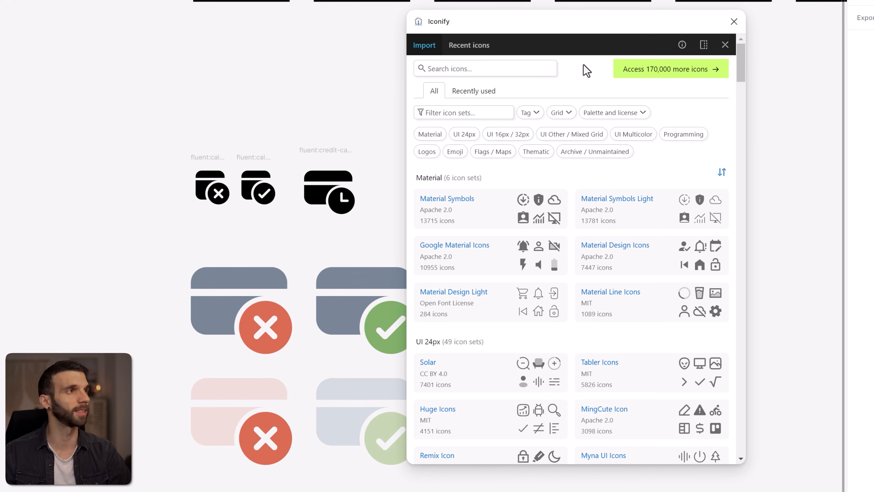
Filter the icon sets by fluent, open Fluent UI System Icons, and search that set for credit card.
{"action": "left_click", "coordinate": [449, 114]}
{"action": "type", "text": "flu"}
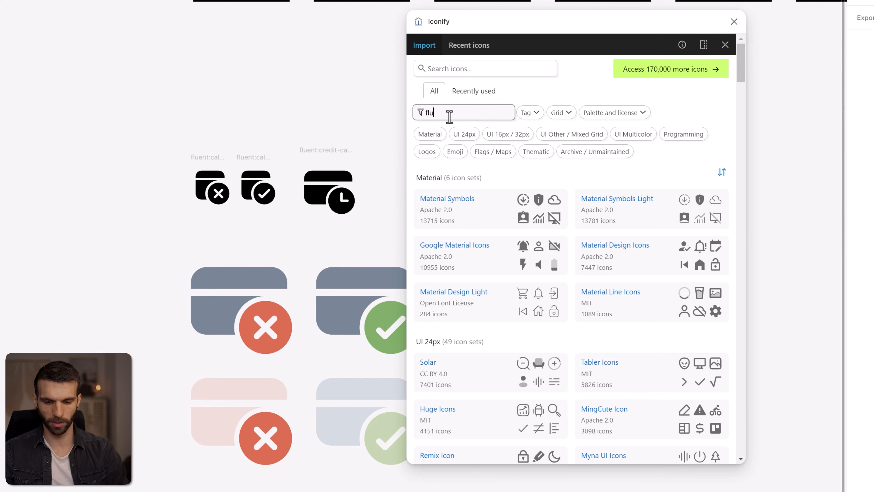
{"action": "type", "text": "ent"}
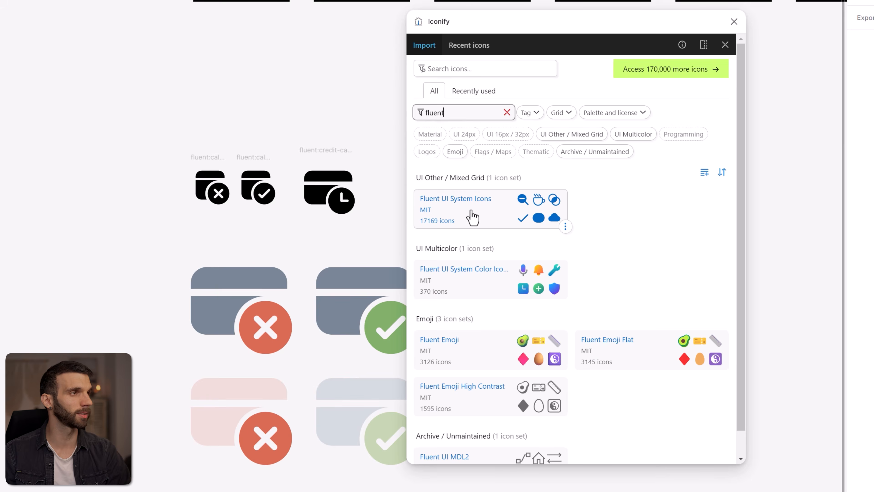
{"action": "left_click", "coordinate": [473, 217]}
{"action": "left_click", "coordinate": [480, 146]}
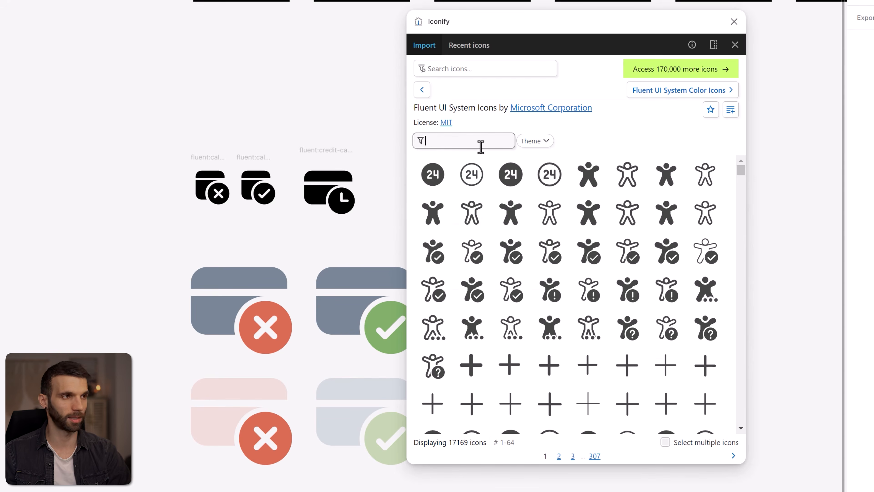
{"action": "type", "text": "credit card"}
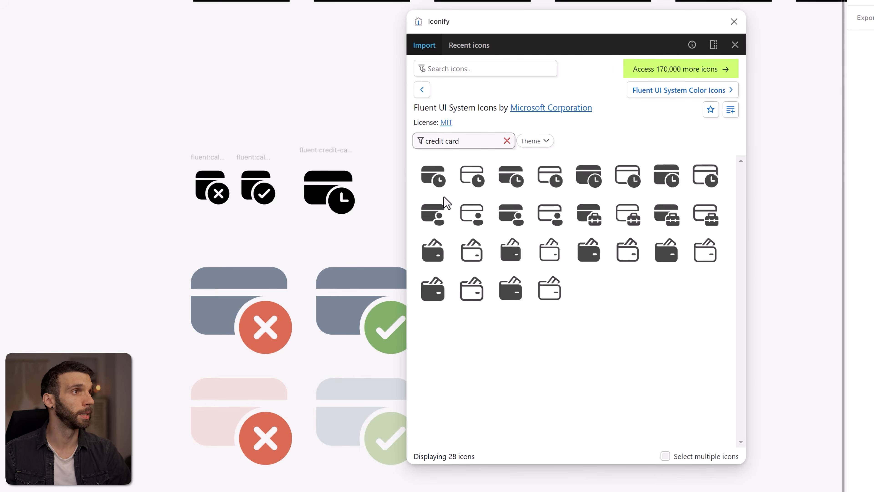
{"action": "mouse_move", "coordinate": [440, 186]}
{"action": "left_mouse_down"}
{"action": "mouse_move", "coordinate": [283, 146]}
{"action": "mouse_move", "coordinate": [317, 110]}
{"action": "mouse_move", "coordinate": [326, 125]}
{"action": "mouse_move", "coordinate": [436, 163]}
{"action": "mouse_move", "coordinate": [432, 177]}
{"action": "left_mouse_up"}
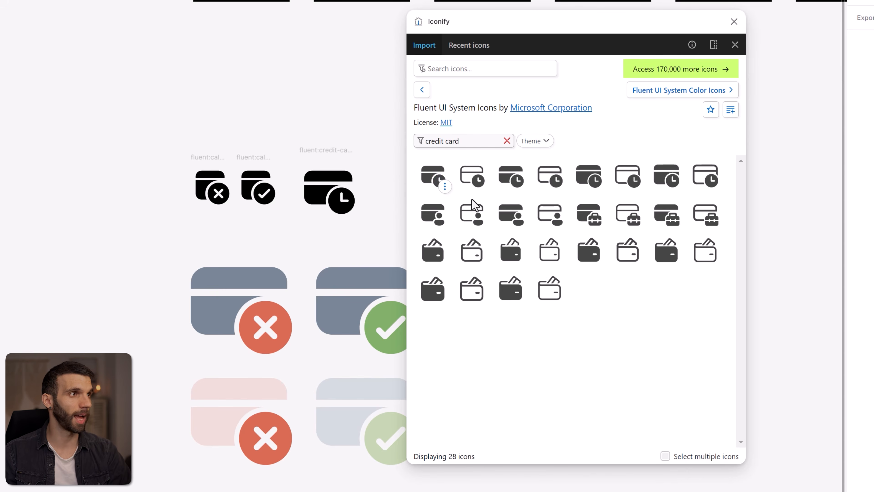
Search the Fluent UI System Icons set for cancel and checkmark icons.
{"action": "left_click", "coordinate": [463, 141]}
{"action": "key", "text": "ctrl+a"}
{"action": "type", "text": "cancel"}
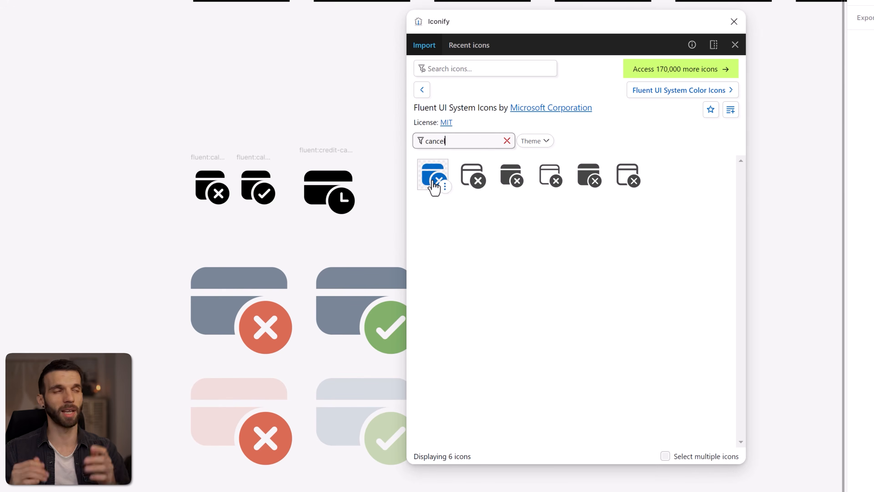
{"action": "left_click_drag", "start_coordinate": [448, 141], "coordinate": [400, 137]}
{"action": "type", "text": "checkmark"}
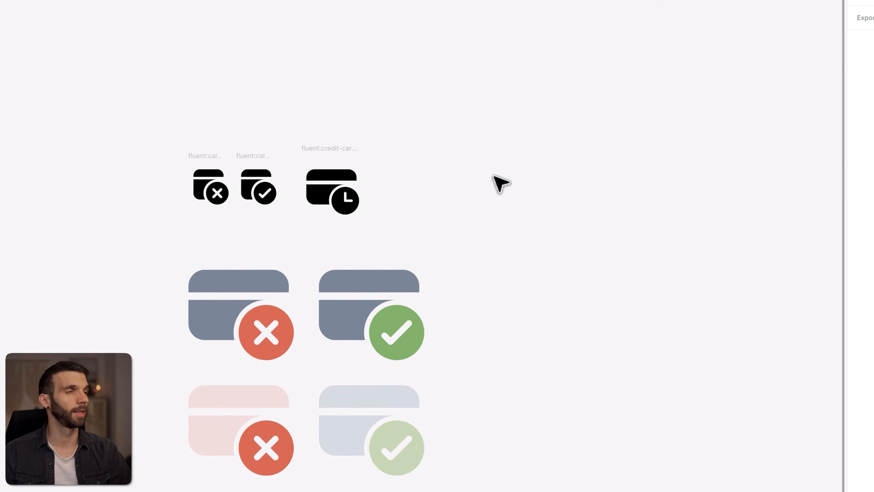
Edit the vector of the calendar-checkmark icon and delete the points of the calendar's upper bar.
{"action": "scroll", "coordinate": [311, 191], "scroll_direction": "up", "scroll_amount": 1}
{"action": "scroll", "coordinate": [284, 195], "scroll_direction": "up", "scroll_amount": 5}
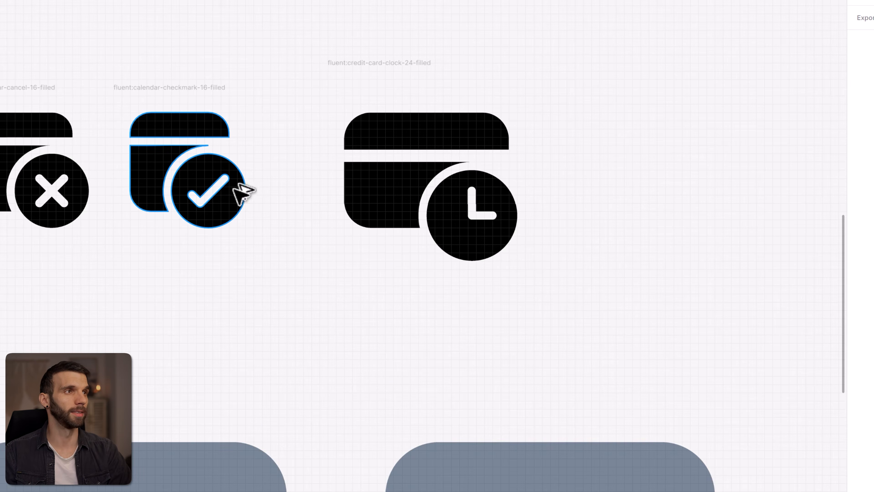
{"action": "scroll", "coordinate": [162, 160], "scroll_direction": "up", "scroll_amount": 3}
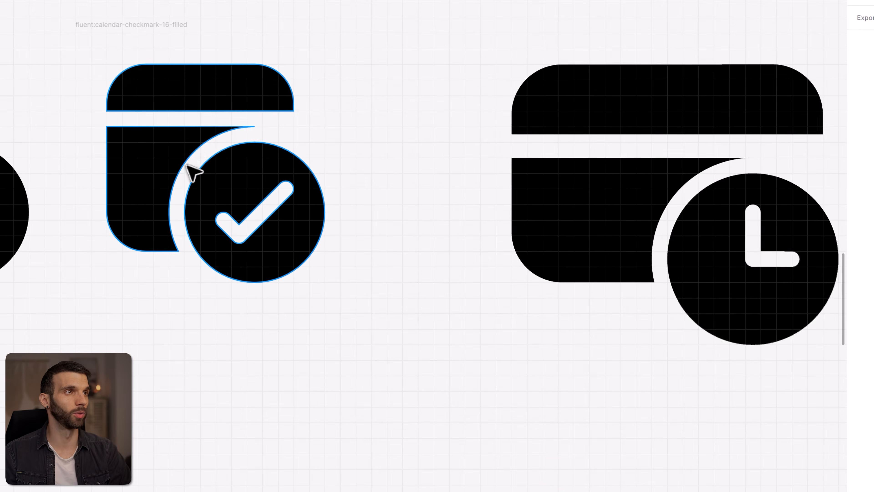
{"action": "left_click", "coordinate": [176, 152]}
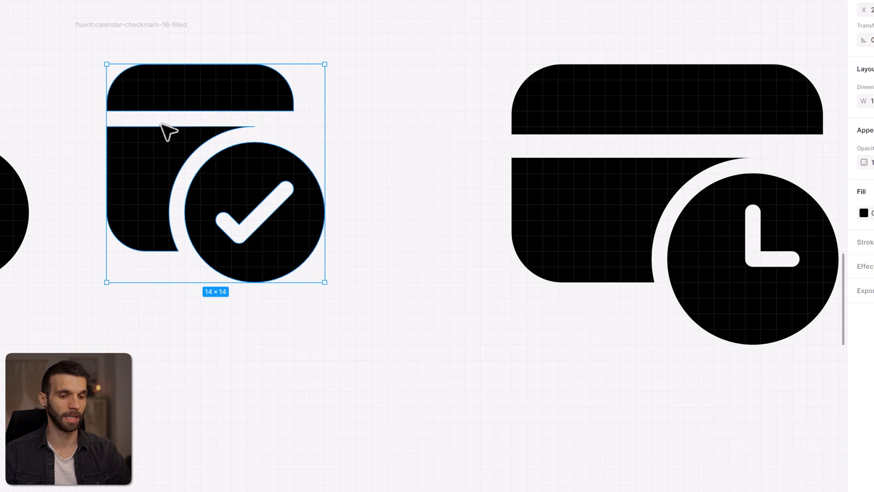
{"action": "double_click", "coordinate": [162, 133]}
{"action": "left_click_drag", "start_coordinate": [88, 55], "coordinate": [313, 111]}
{"action": "key", "text": "Delete"}
Delete the points of the calendar's lower body, keep only the checkmark circle, and finish editing the vector.
{"action": "left_click_drag", "start_coordinate": [90, 102], "coordinate": [264, 138]}
{"action": "key", "text": "Delete"}
{"action": "left_click_drag", "start_coordinate": [73, 119], "coordinate": [180, 284]}
{"action": "key", "text": "Delete"}
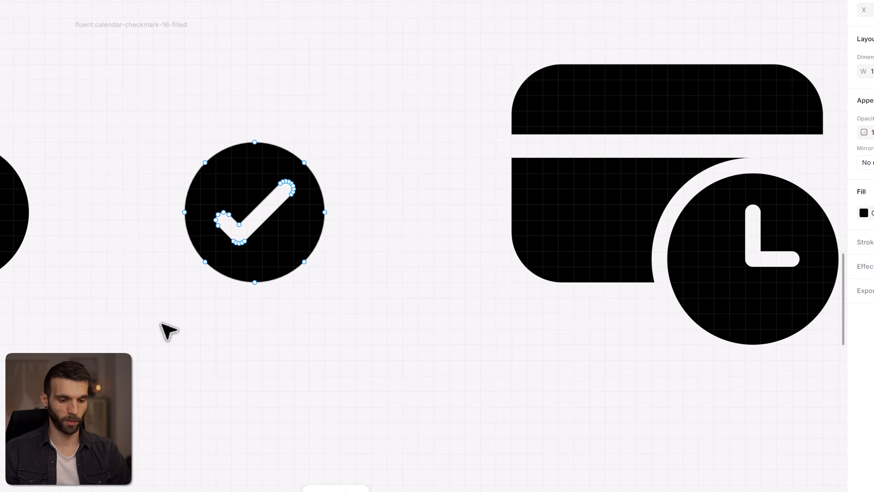
{"action": "key", "text": "Escape"}
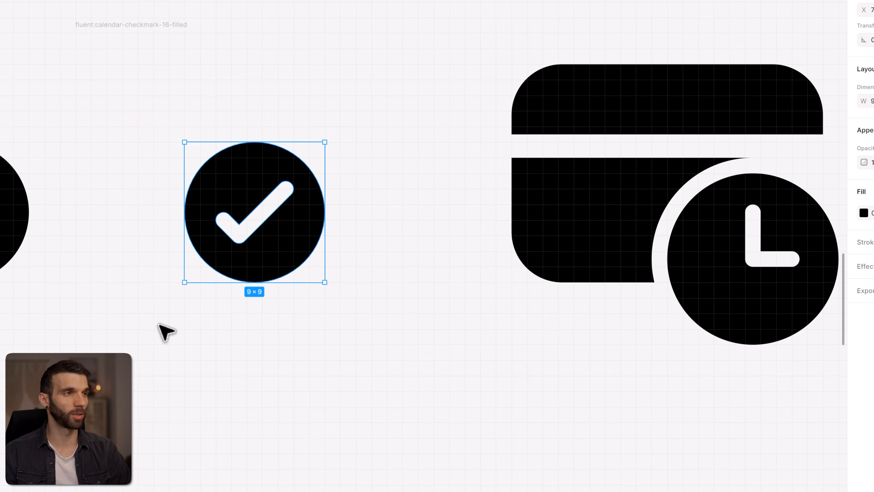
Place a copy of the checkmark circle over the clock badge of the credit-card-clock icon, centred horizontally on it.
{"action": "scroll", "coordinate": [159, 324], "scroll_direction": "down", "scroll_amount": 3}
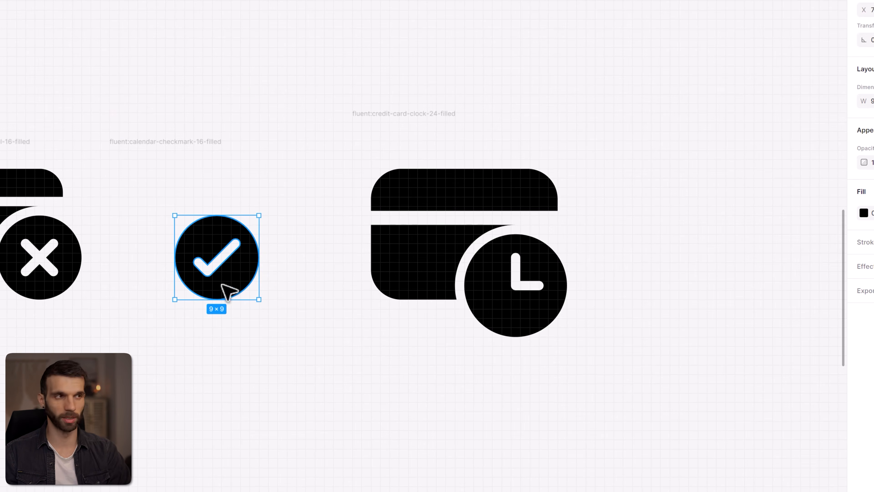
{"action": "left_click_drag", "start_coordinate": [237, 272], "coordinate": [518, 292]}
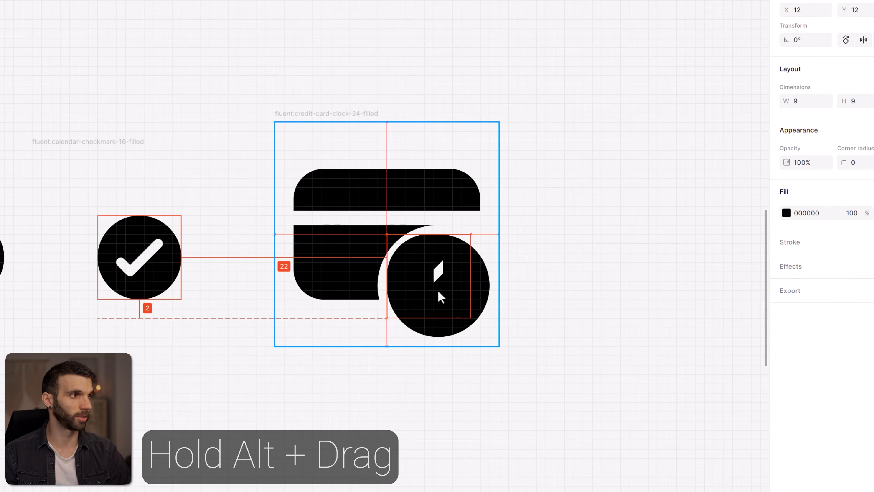
{"action": "left_click_drag", "start_coordinate": [439, 292], "coordinate": [439, 292]}
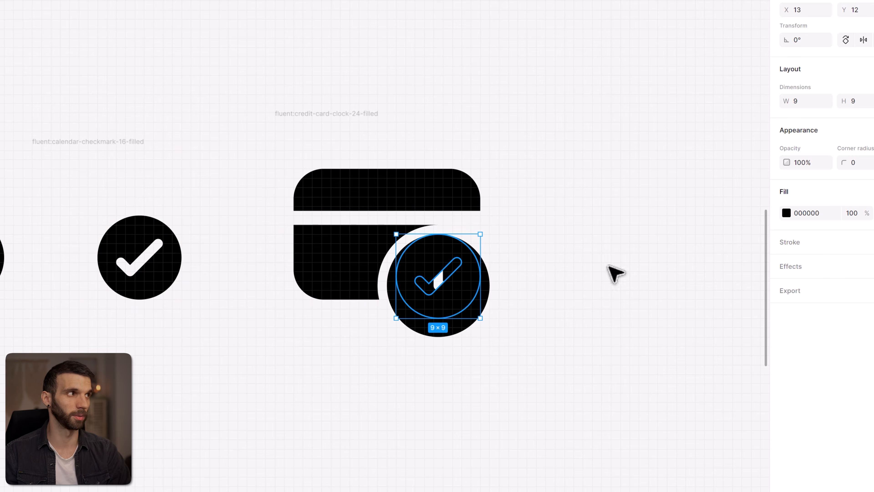
Fill the copied checkmark circle with grey 6A6A6A and enlarge it to 11 × 11 so it covers the clock badge.
{"action": "left_click", "coordinate": [788, 213]}
{"action": "left_click", "coordinate": [657, 327]}
{"action": "left_click_drag", "start_coordinate": [632, 340], "coordinate": [597, 343]}
{"action": "scroll", "coordinate": [501, 336], "scroll_direction": "up", "scroll_amount": 3}
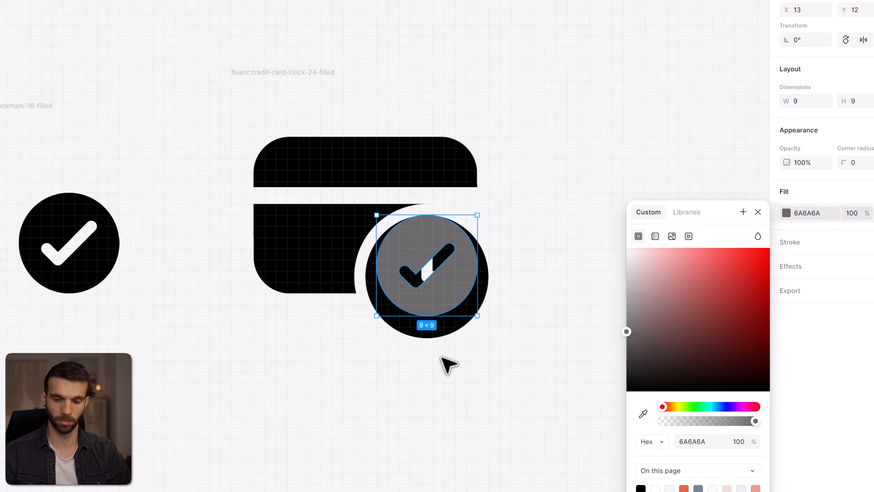
{"action": "left_click_drag", "start_coordinate": [426, 315], "coordinate": [426, 337]}
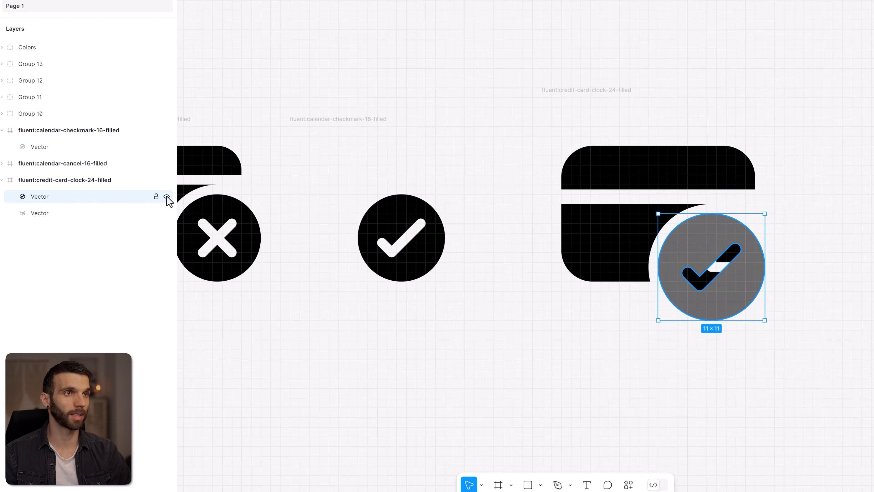
With the checkmark copy hidden, delete the clock badge's points from the credit card vector, show the copy again, and finish editing.
{"action": "left_click", "coordinate": [166, 197]}
{"action": "left_click", "coordinate": [147, 211]}
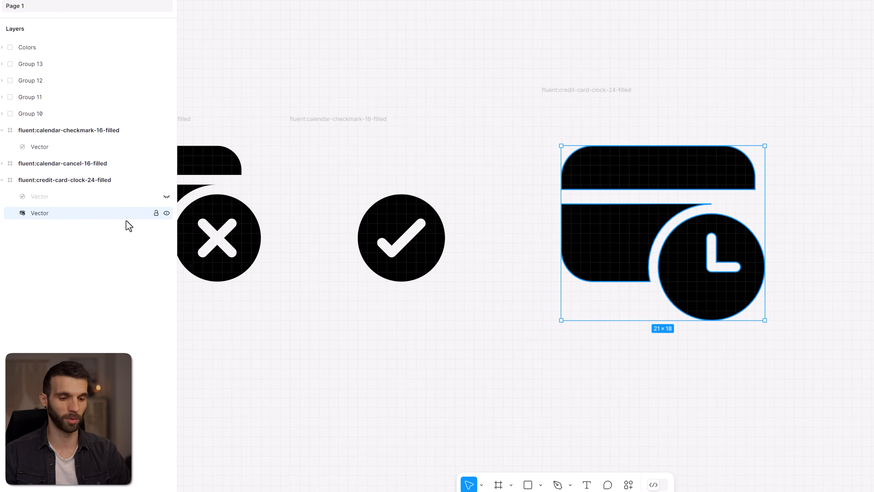
{"action": "key", "text": "Return"}
{"action": "left_click_drag", "start_coordinate": [795, 327], "coordinate": [706, 212]}
{"action": "key", "text": "BackSpace"}
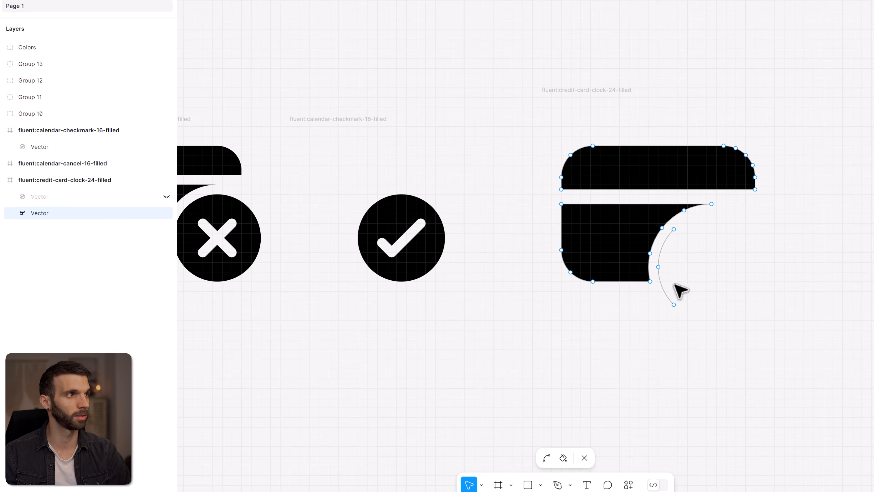
{"action": "left_click", "coordinate": [167, 196]}
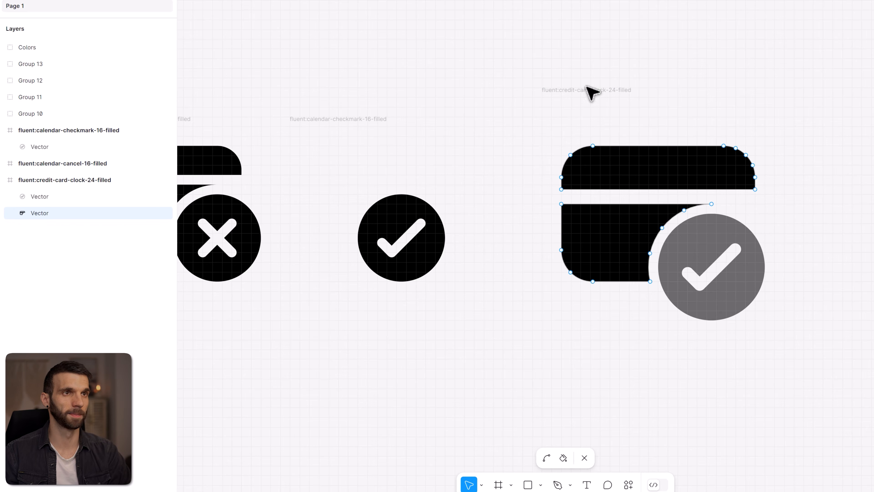
{"action": "key", "text": "Escape"}
{"action": "key", "text": "Escape"}
Examine the Label BG colour swatch and the badge fills of the finished faded credit card icons.
{"action": "scroll", "coordinate": [705, 174], "scroll_direction": "down", "scroll_amount": 10}
{"action": "scroll", "coordinate": [705, 174], "scroll_direction": "right", "scroll_amount": 3}
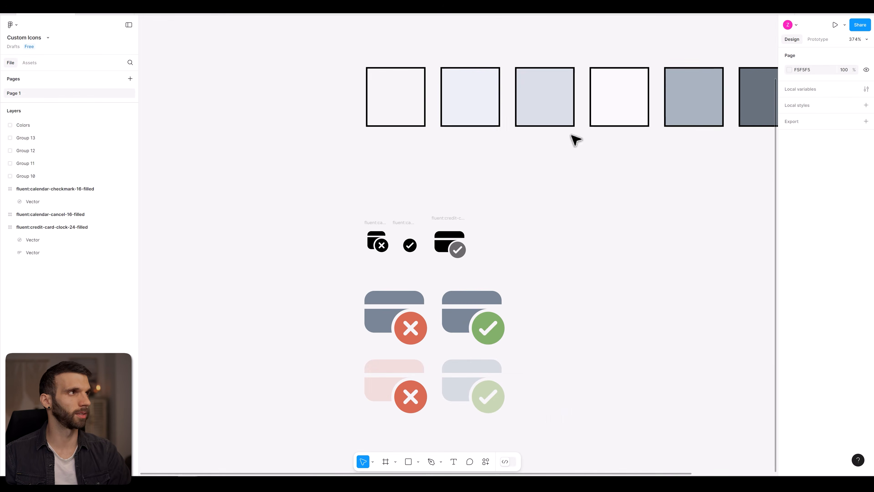
{"action": "left_click", "coordinate": [676, 109]}
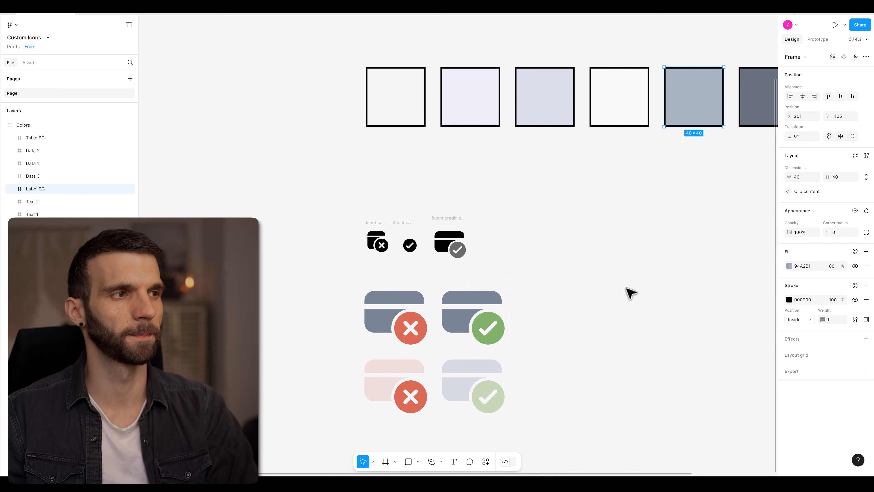
{"action": "scroll", "coordinate": [385, 256], "scroll_direction": "up", "scroll_amount": 5}
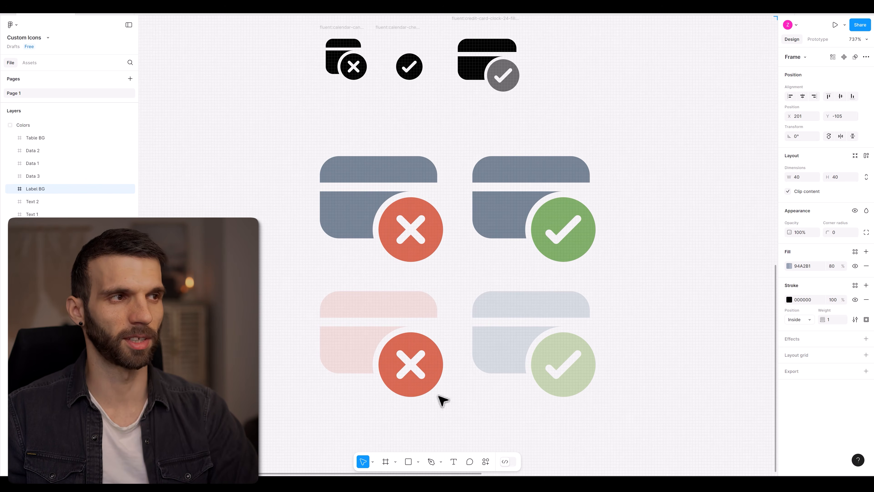
{"action": "double_click", "coordinate": [439, 370]}
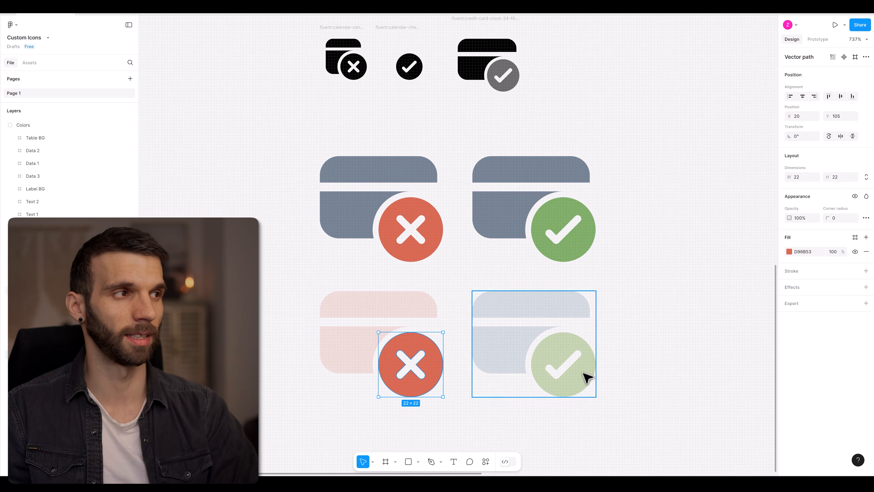
{"action": "double_click", "coordinate": [587, 378]}
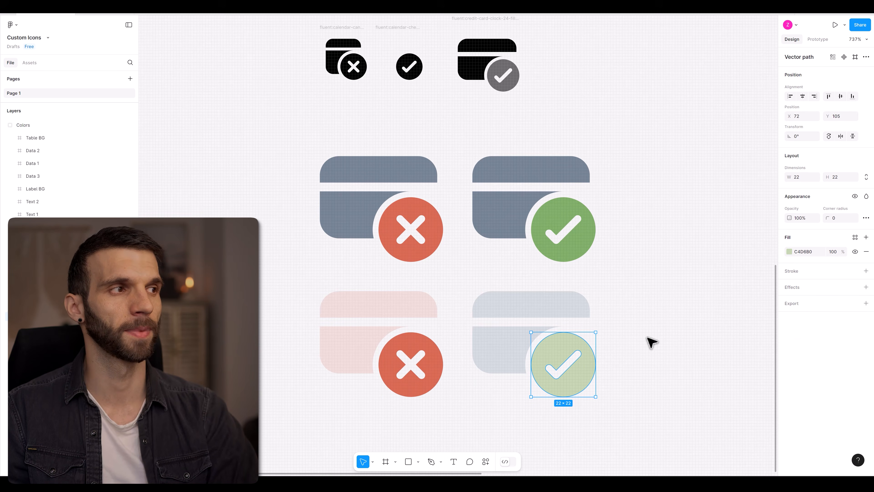
{"action": "left_click", "coordinate": [702, 332]}
{"action": "scroll", "coordinate": [658, 313], "scroll_direction": "down", "scroll_amount": 2}
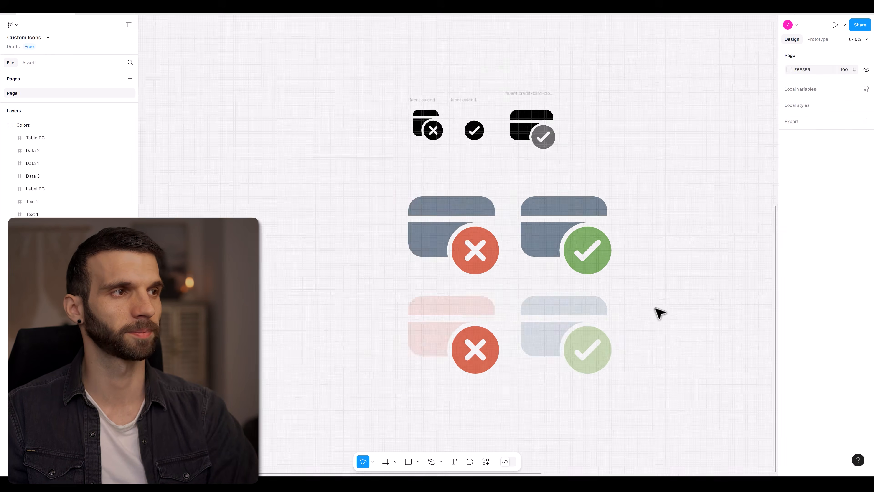
{"action": "scroll", "coordinate": [659, 313], "scroll_direction": "down", "scroll_amount": 4}
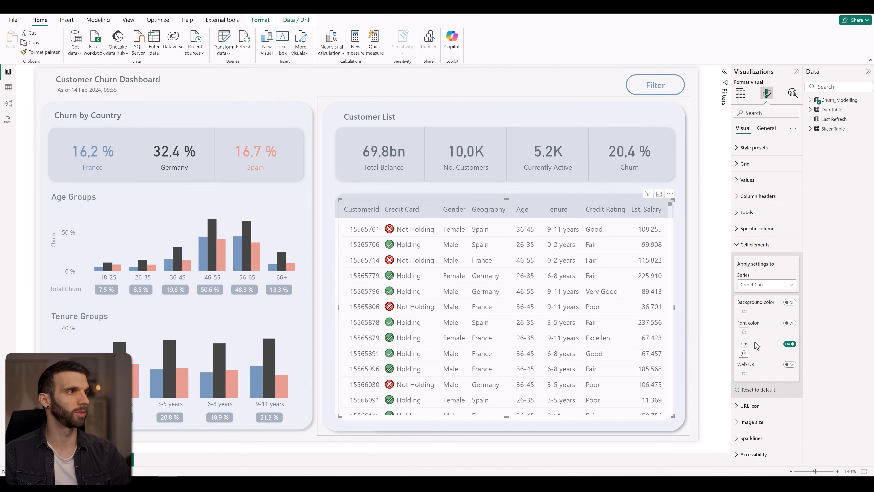
View the built-in icon choices for the first Credit Card rule in Power BI's icon formatting, and cancel without changes.
{"action": "left_click", "coordinate": [743, 353]}
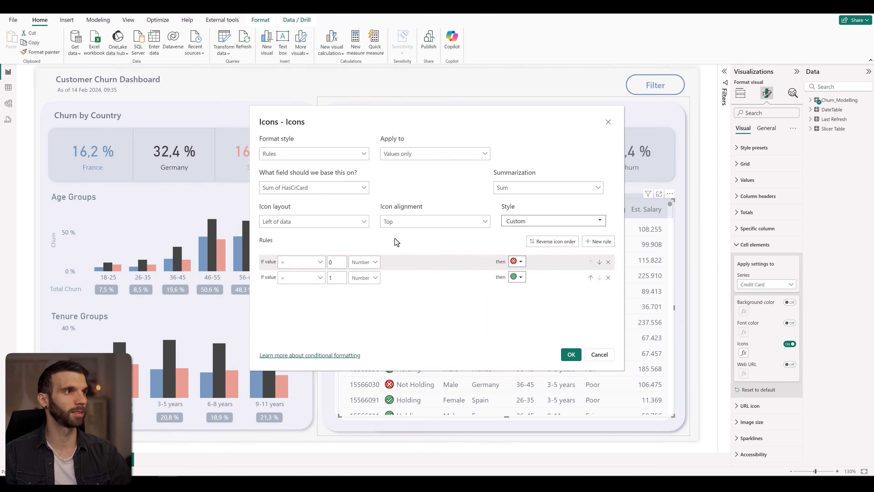
{"action": "left_click", "coordinate": [521, 263]}
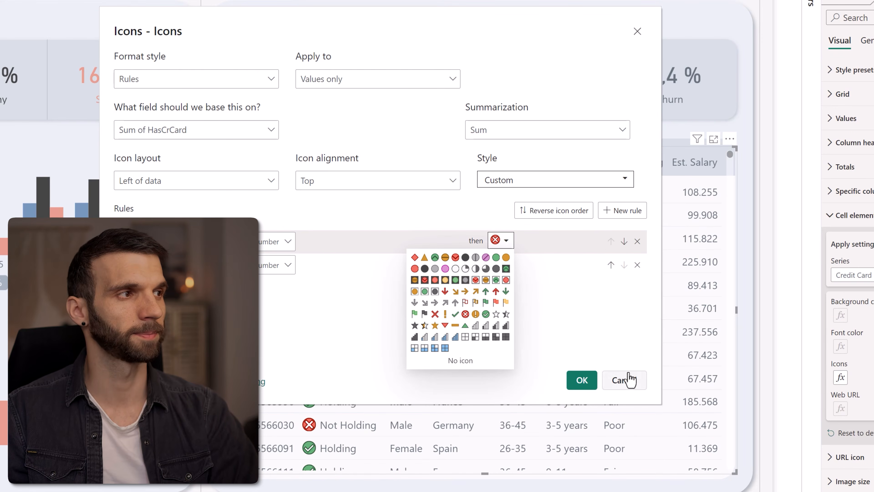
{"action": "left_click", "coordinate": [629, 379]}
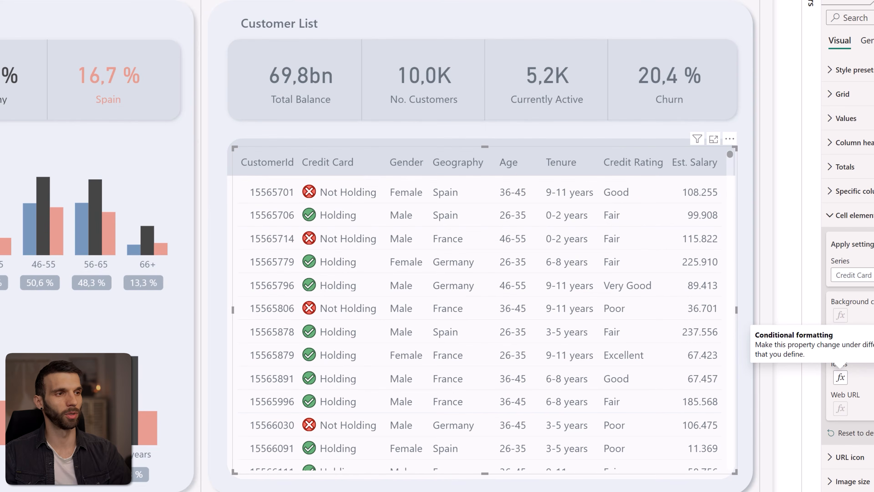
Duplicate Custom Icons.pbix in its folder in File Explorer and change the copy's extension to rar.
{"action": "mouse_move", "coordinate": [154, 490]}
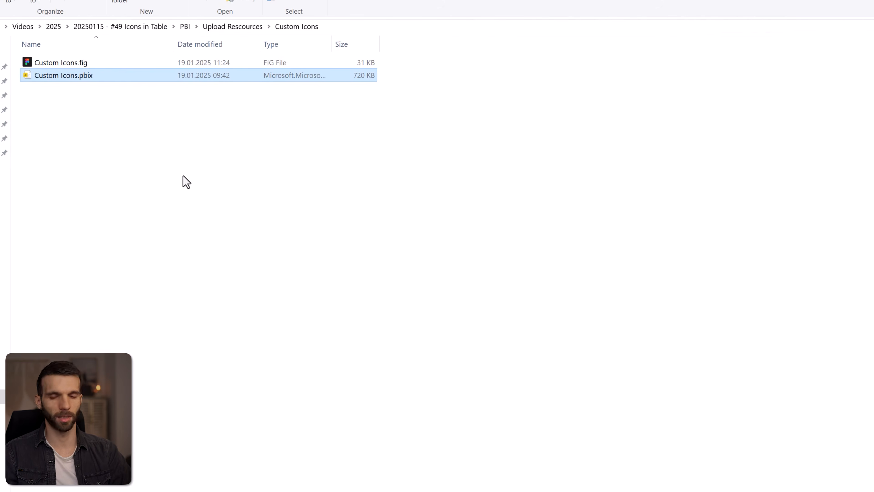
{"action": "key", "text": "ctrl+v"}
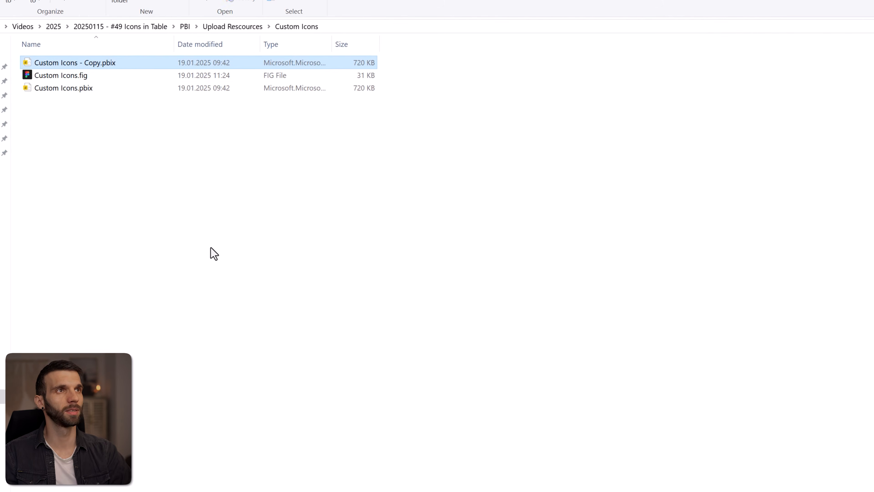
{"action": "left_click", "coordinate": [118, 64]}
{"action": "left_click_drag", "start_coordinate": [116, 65], "coordinate": [103, 65]}
{"action": "type", "text": "rar"}
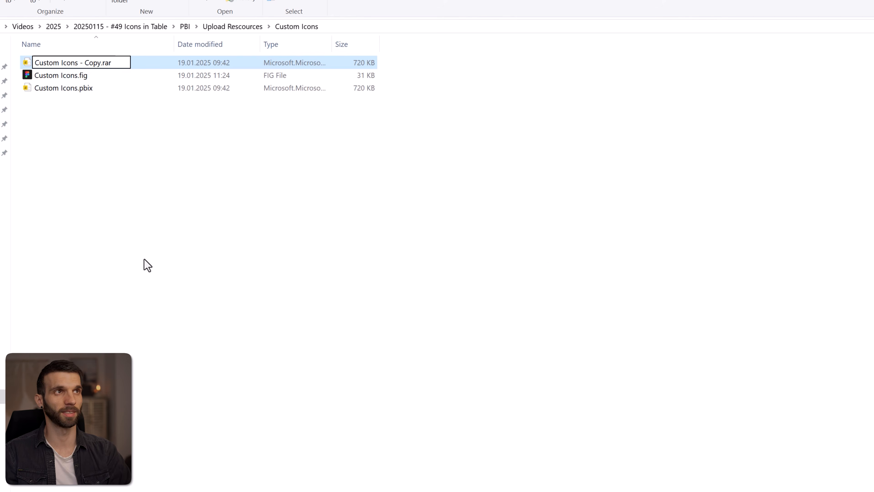
{"action": "key", "text": "Return"}
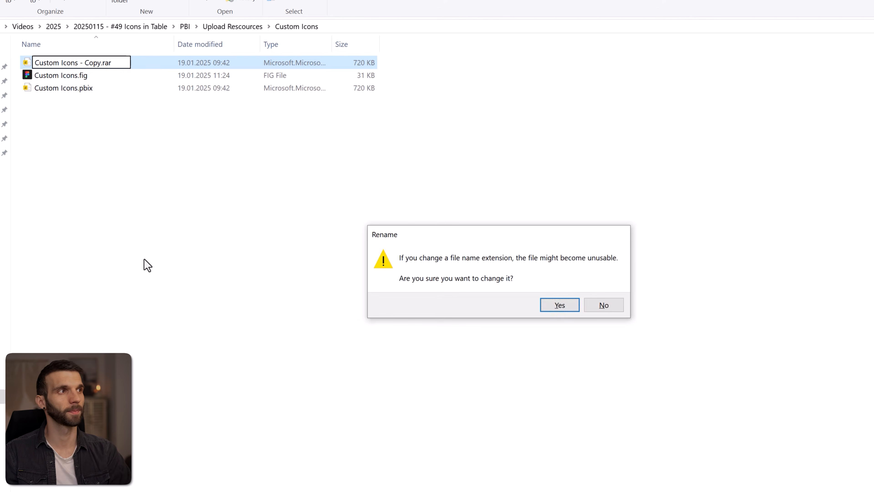
{"action": "key", "text": "Return"}
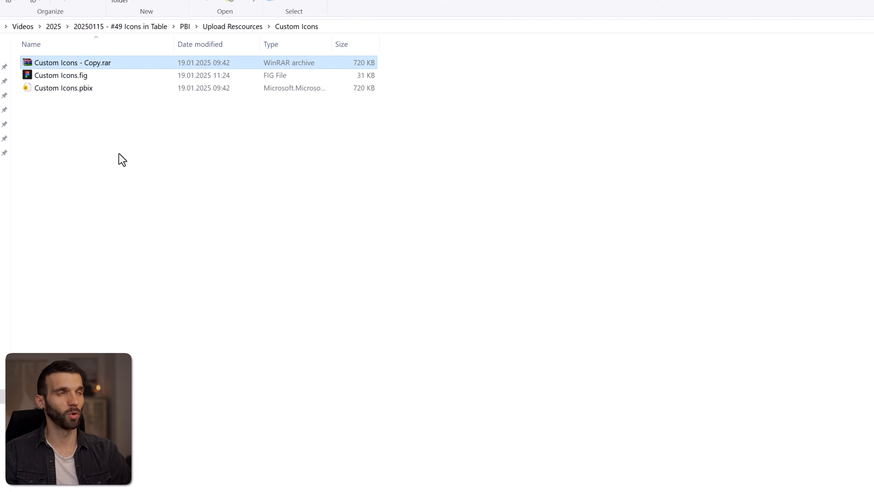
Open the rar archive and extract CY24SU10.json from BaseThemes under Report and StaticResources into the Custom Icons folder.
{"action": "key", "text": "Return"}
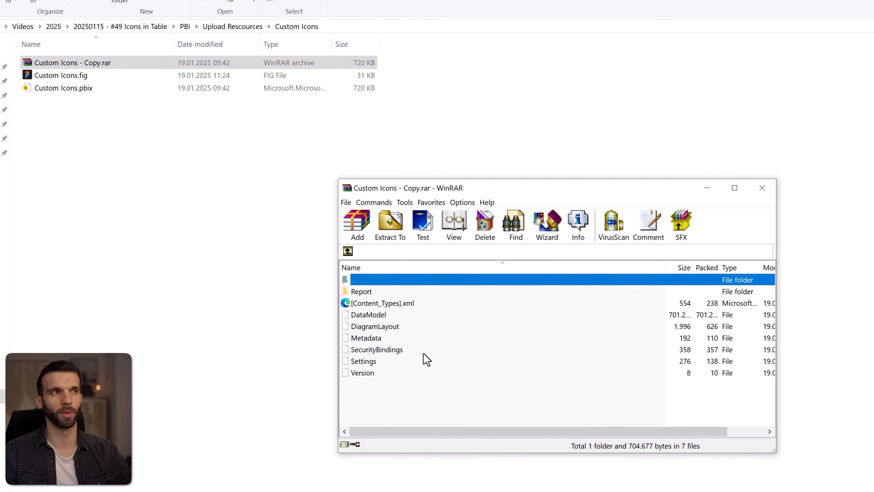
{"action": "double_click", "coordinate": [379, 293]}
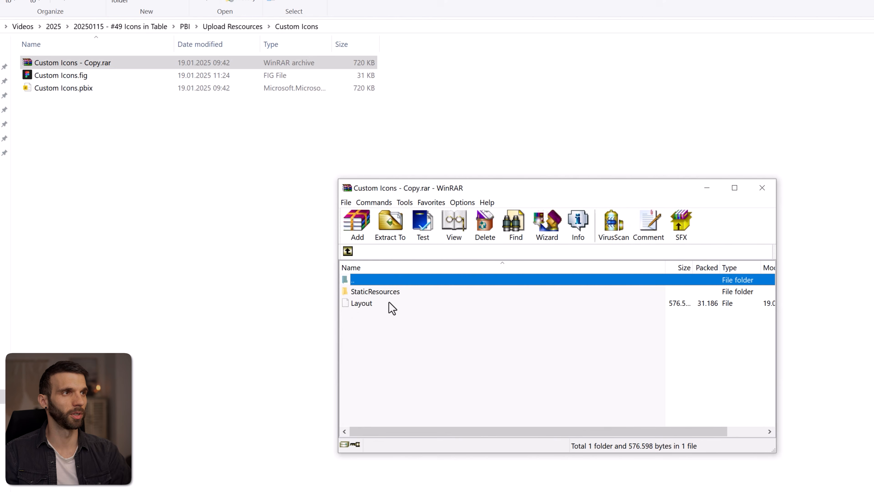
{"action": "double_click", "coordinate": [390, 292]}
{"action": "double_click", "coordinate": [392, 292]}
{"action": "double_click", "coordinate": [370, 292]}
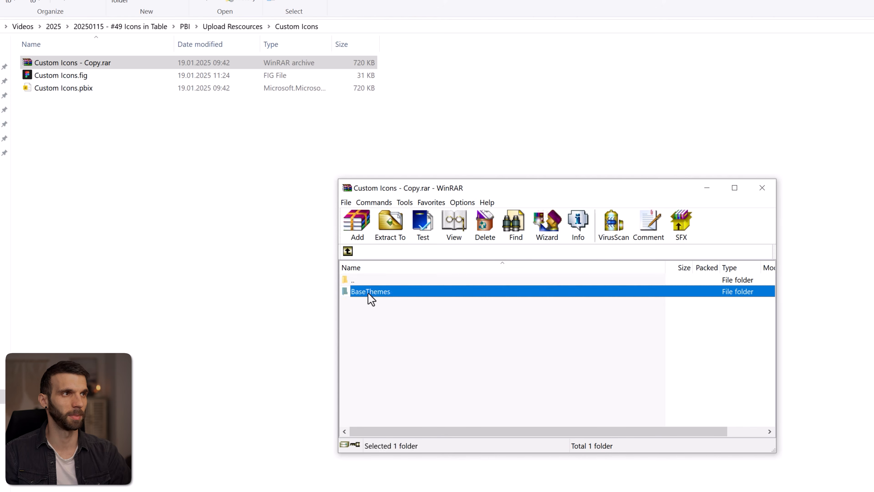
{"action": "left_click", "coordinate": [377, 292]}
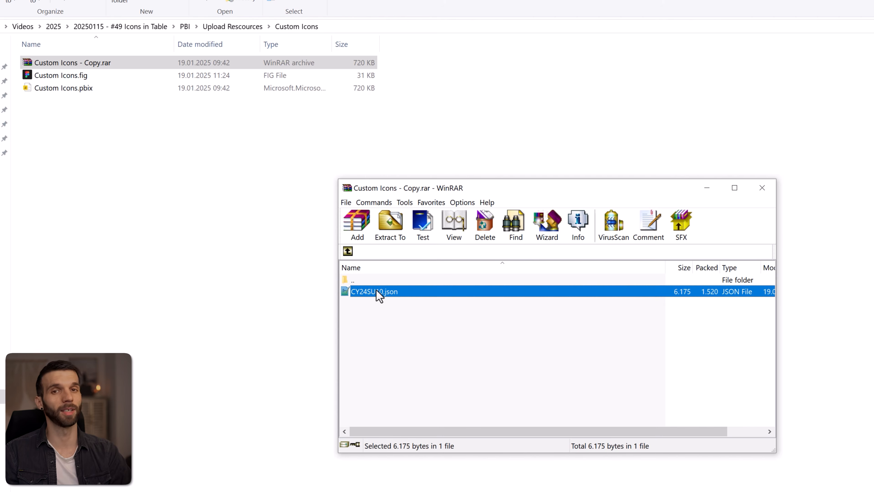
{"action": "left_click_drag", "start_coordinate": [378, 295], "coordinate": [74, 166]}
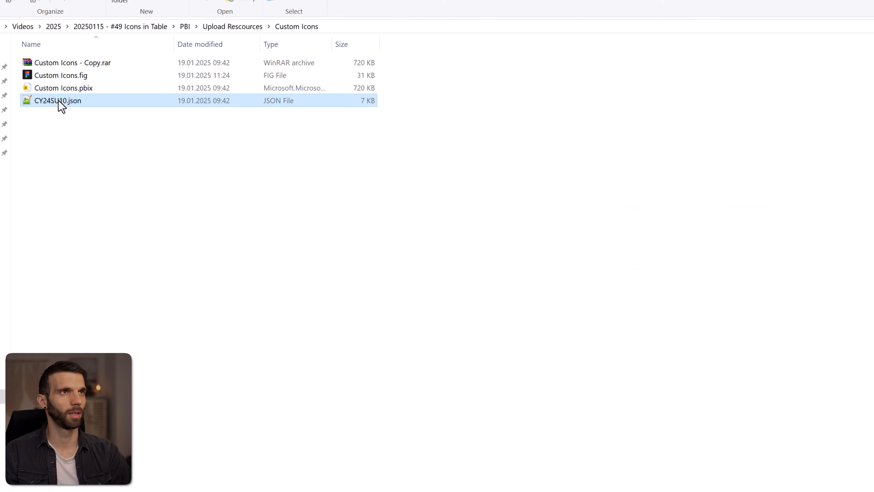
Rename the extracted JSON file to Custom Icons.json and open it in Notepad++.
{"action": "left_click", "coordinate": [58, 101]}
{"action": "type", "text": "Custom"}
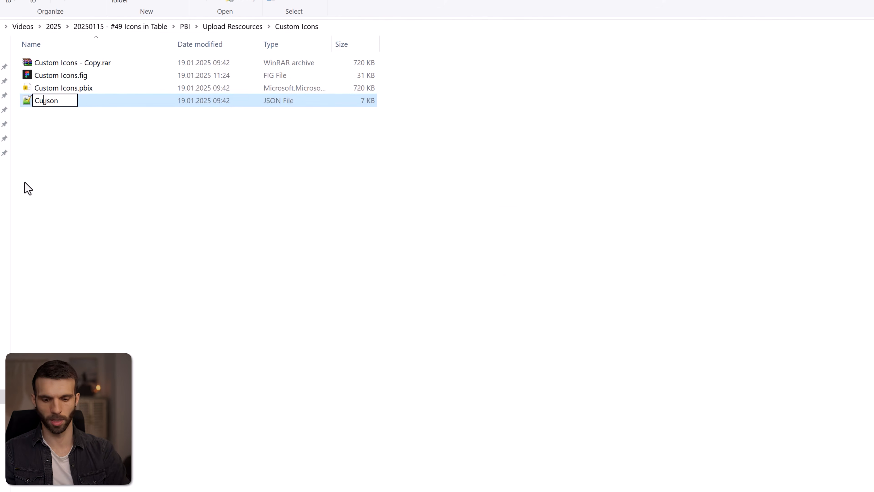
{"action": "type", "text": " Icons"}
{"action": "key", "text": "Return"}
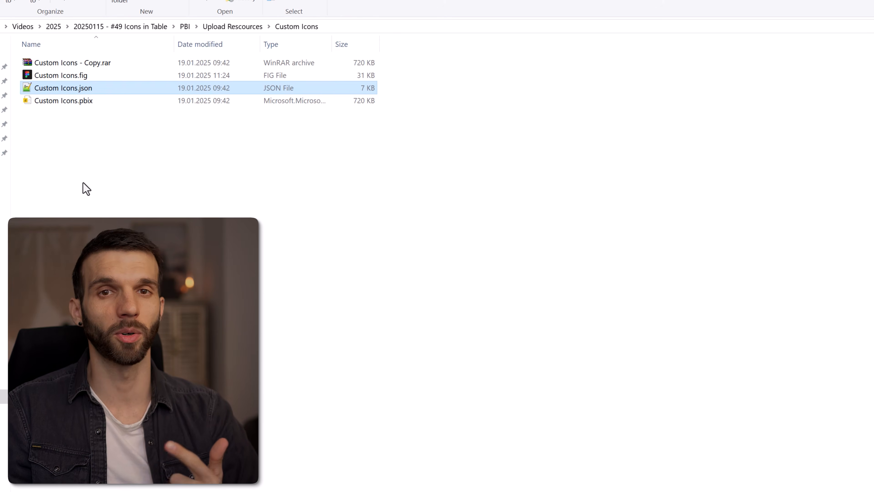
{"action": "right_click", "coordinate": [86, 88]}
{"action": "mouse_move", "coordinate": [215, 176]}
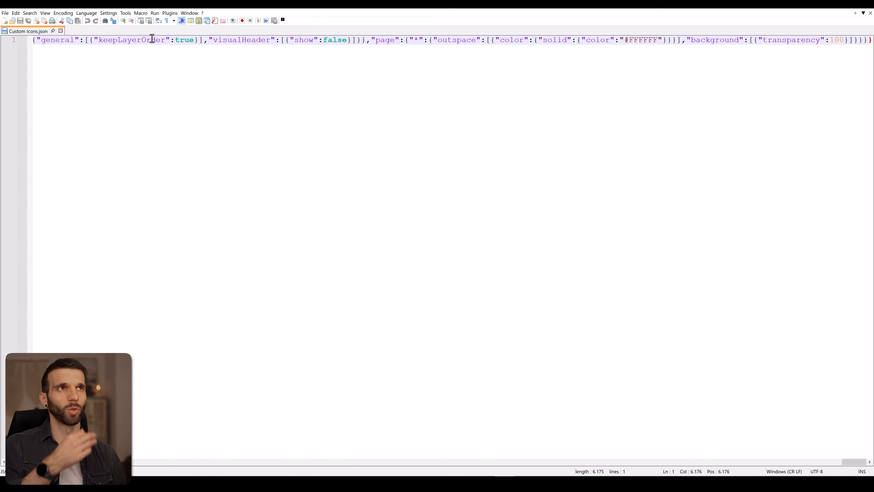
Look up the JSTool plugin among the available and installed plugins in Notepad++, and leave without changes.
{"action": "key", "text": "ctrl+a"}
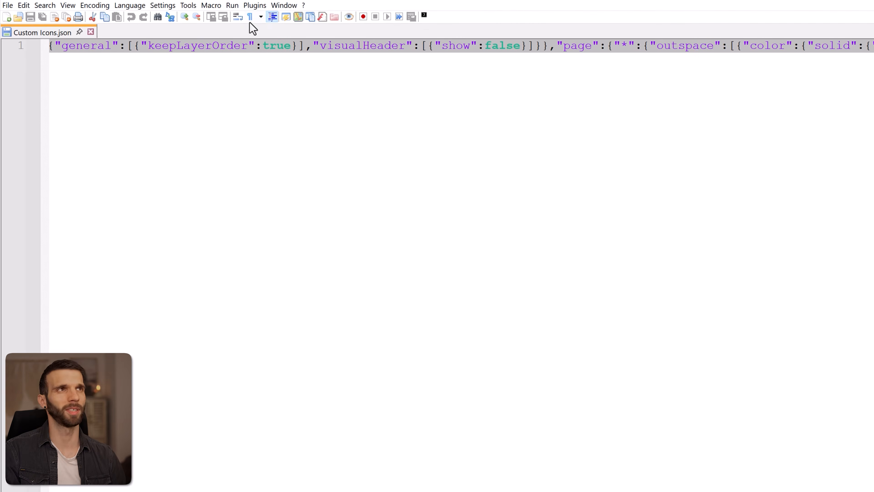
{"action": "left_click", "coordinate": [217, 130]}
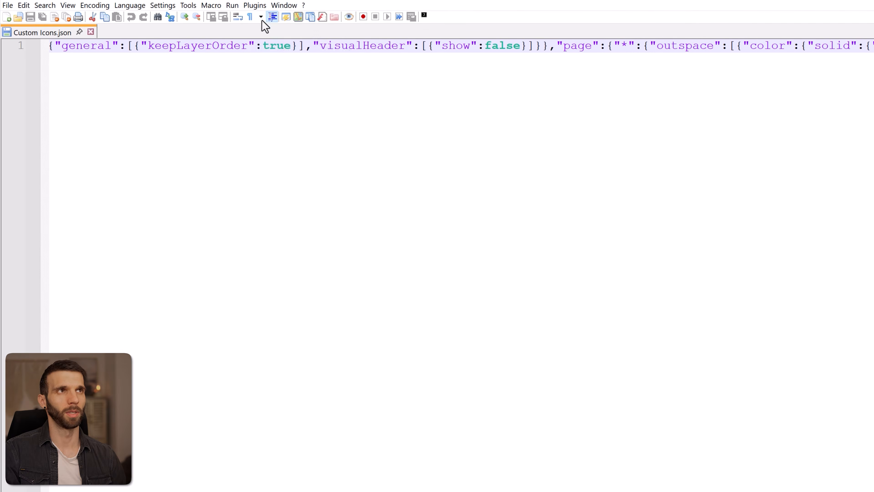
{"action": "left_click", "coordinate": [260, 10]}
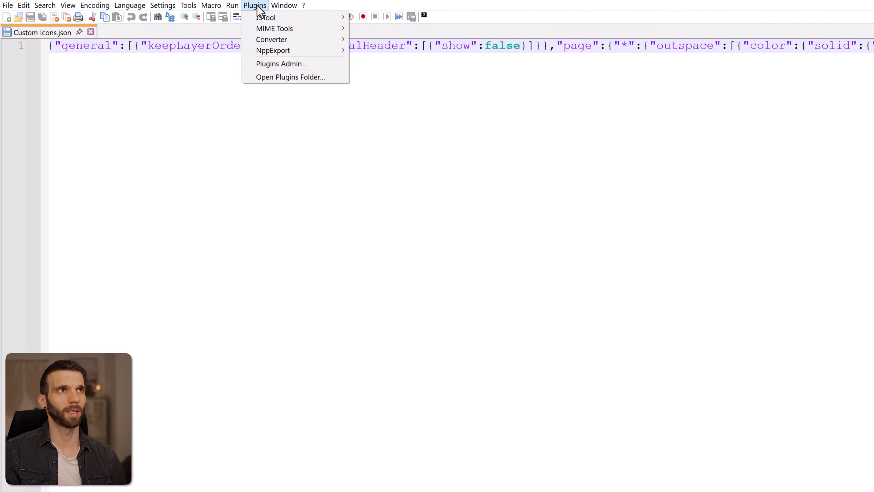
{"action": "left_click", "coordinate": [309, 67]}
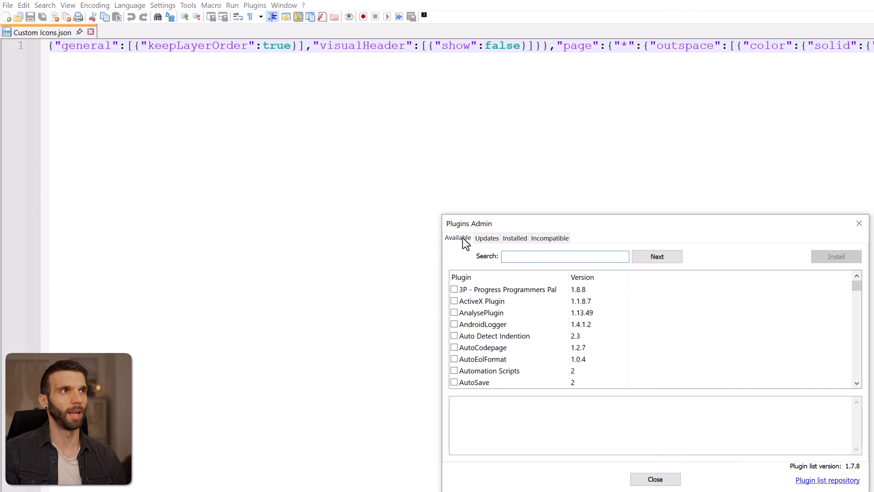
{"action": "type", "text": "j"}
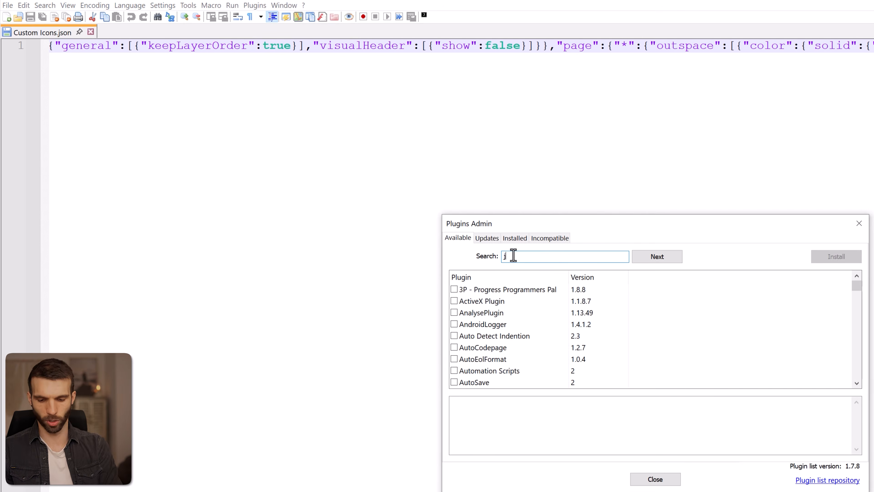
{"action": "type", "text": "STOOL"}
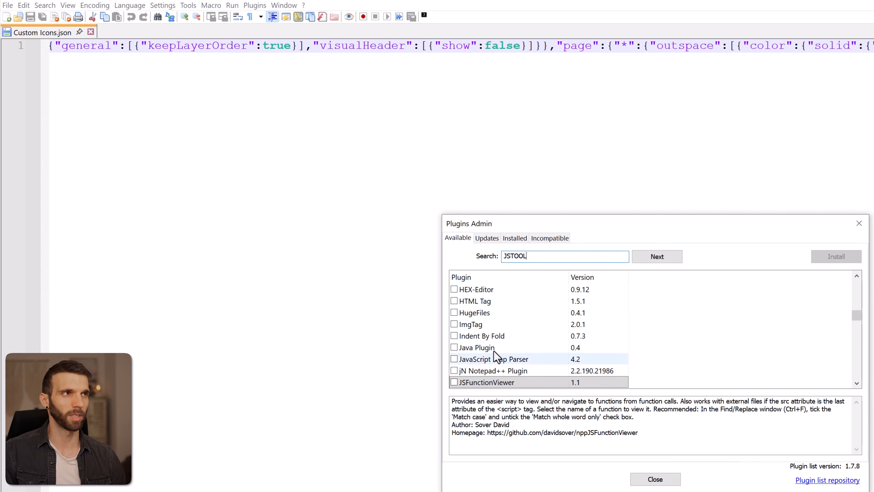
{"action": "left_click", "coordinate": [514, 237]}
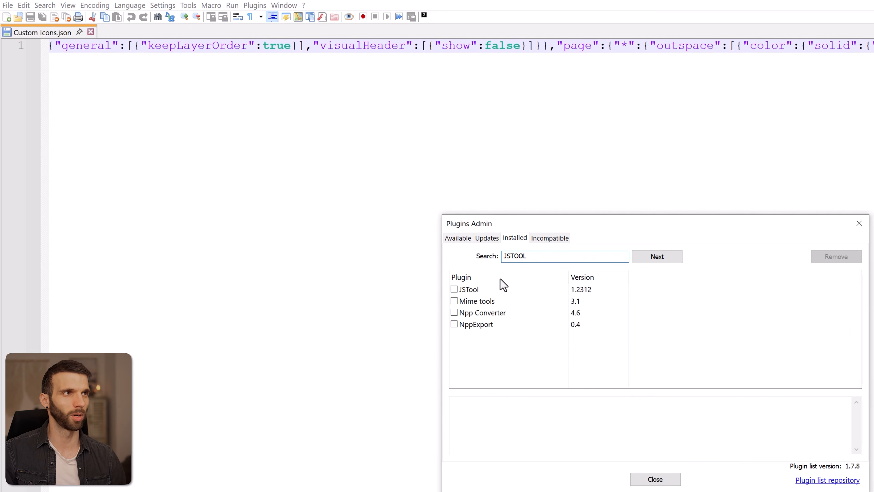
{"action": "left_click", "coordinate": [464, 290]}
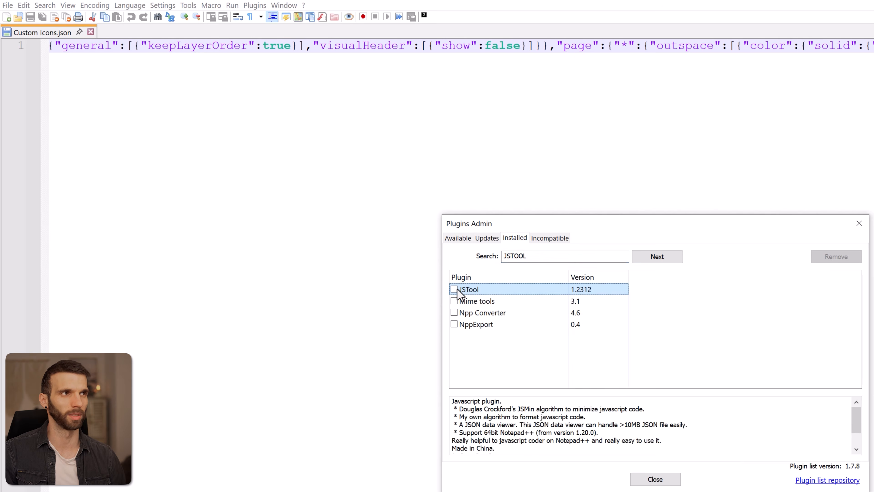
{"action": "key", "text": "Escape"}
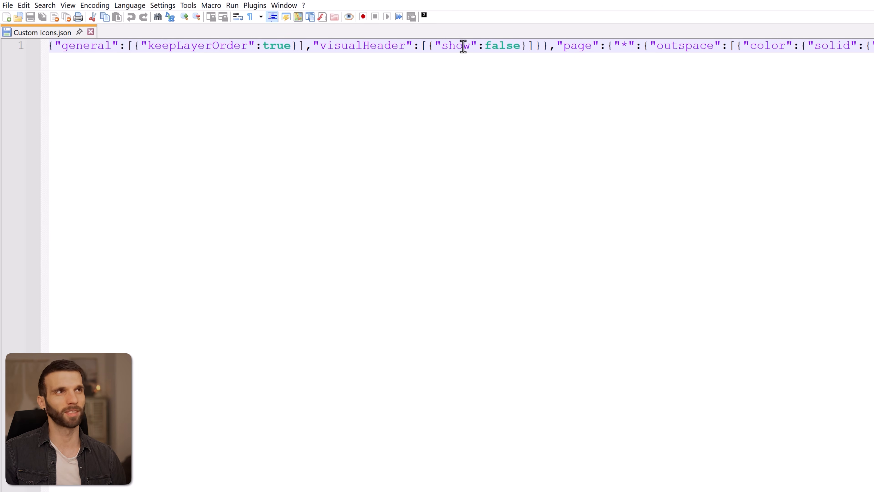
Format the single-line Custom Icons.json code into indented lines with JSTool's JSFormat command.
{"action": "key", "text": "ctrl+a"}
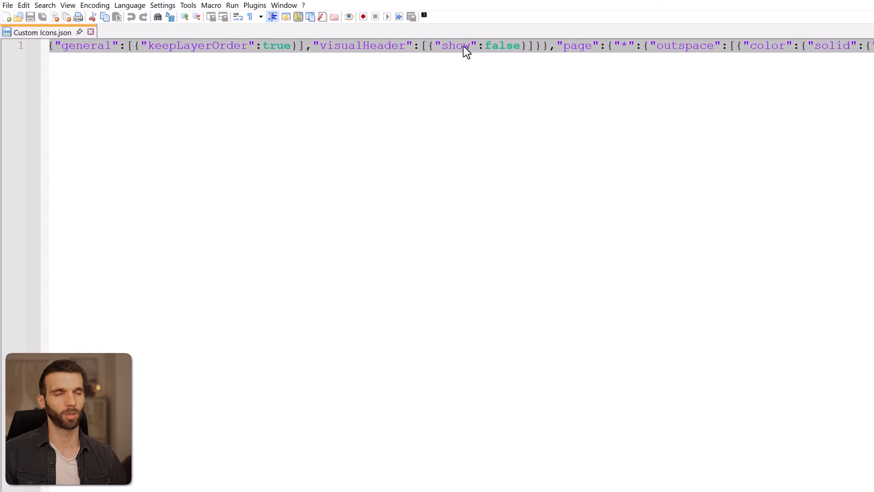
{"action": "left_click", "coordinate": [254, 5]}
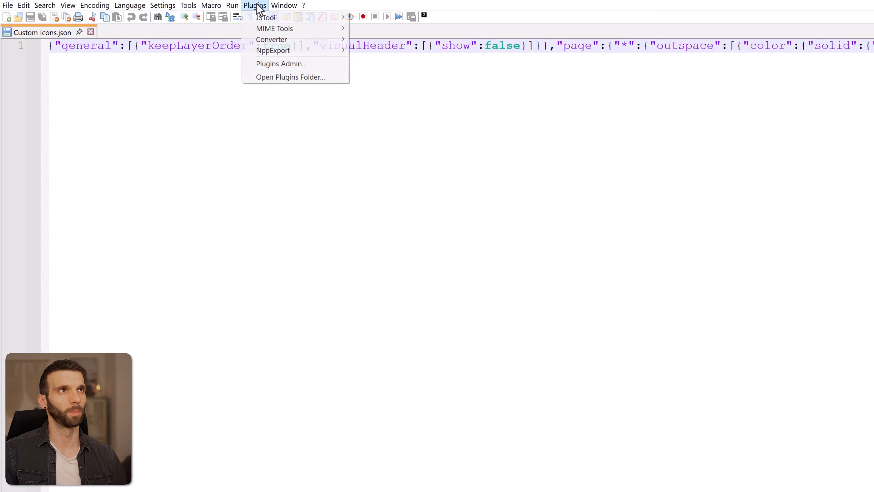
{"action": "mouse_move", "coordinate": [273, 18]}
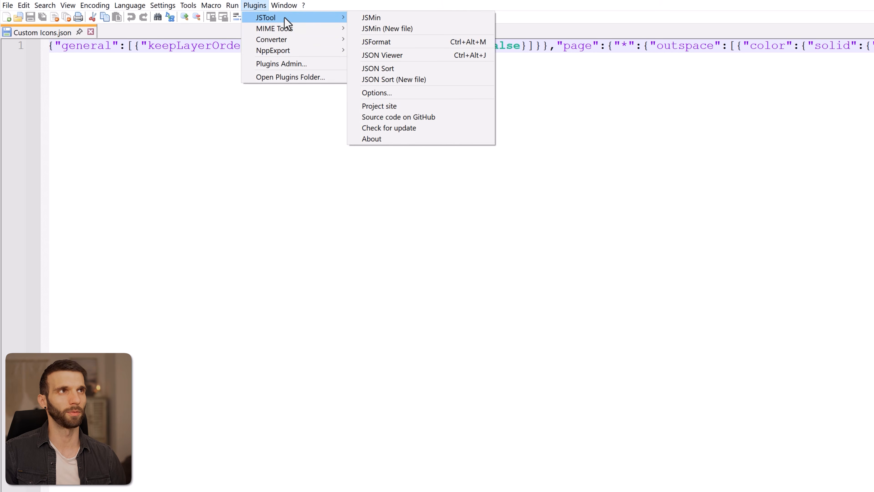
{"action": "left_click", "coordinate": [426, 43]}
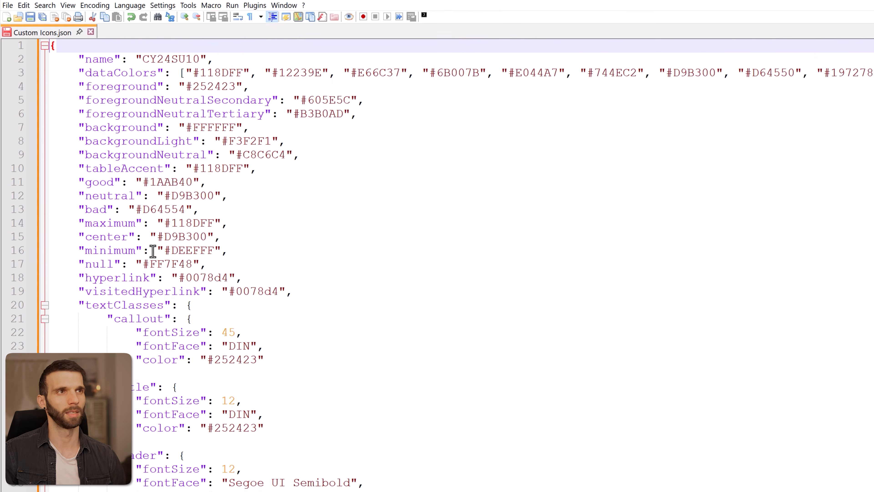
{"action": "left_click", "coordinate": [152, 251]}
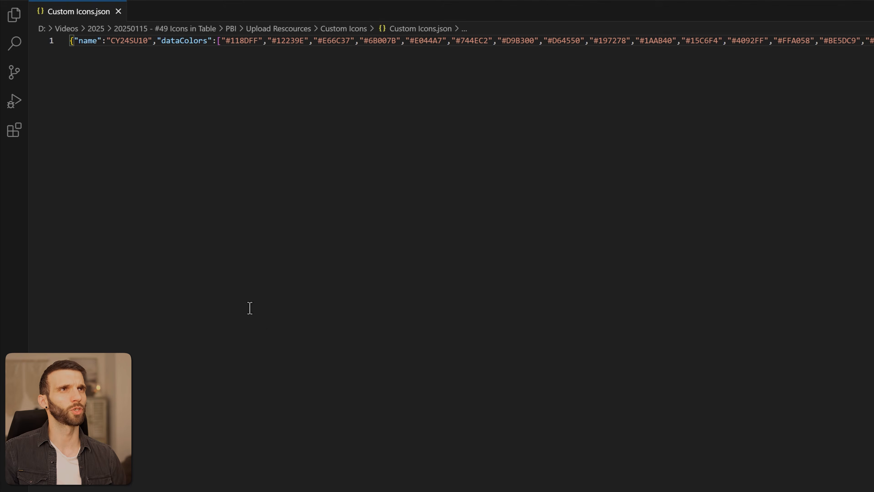
Format the whole Custom Icons.json document in Visual Studio Code.
{"action": "right_click", "coordinate": [146, 66]}
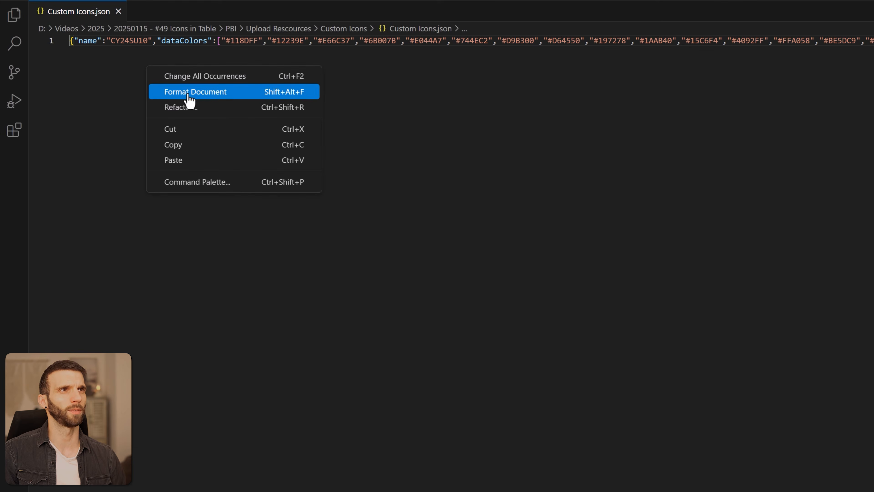
{"action": "left_click", "coordinate": [218, 98]}
{"action": "scroll", "coordinate": [290, 433], "scroll_direction": "up", "scroll_amount": 5}
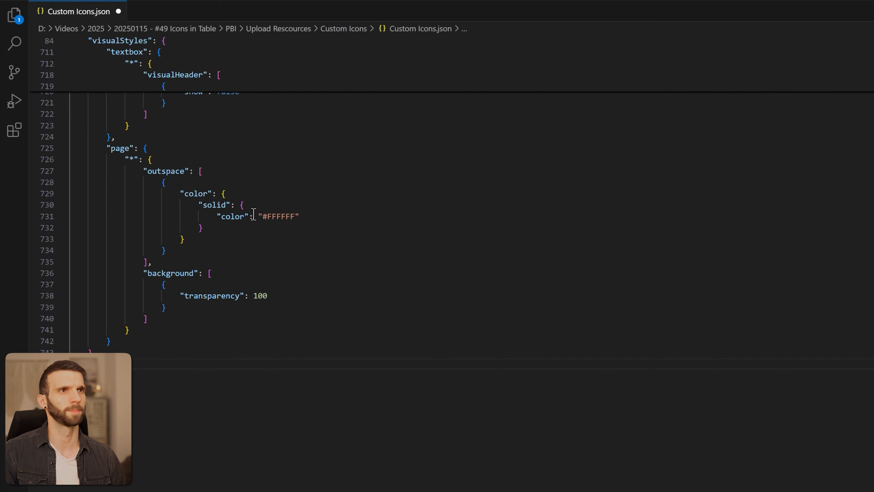
{"action": "scroll", "coordinate": [290, 433], "scroll_direction": "down", "scroll_amount": 1}
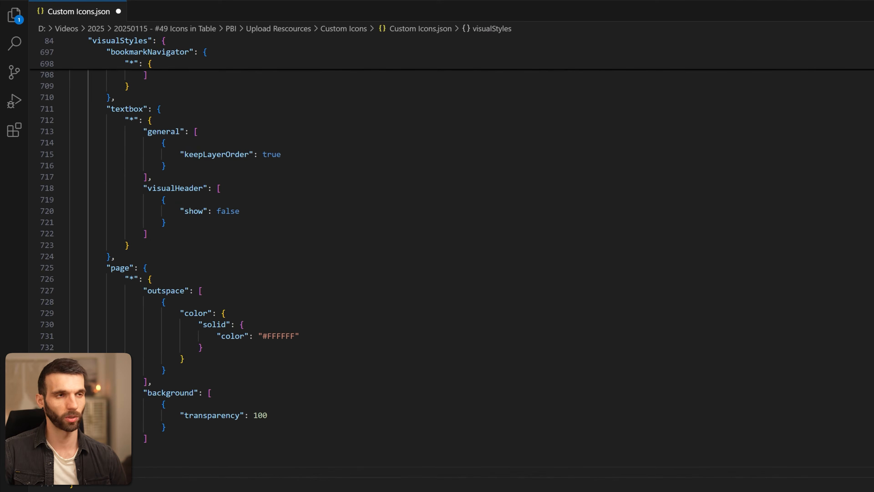
Add a comma after the closing brace of visualStyles and insert an empty "icons" object on the following line.
{"action": "scroll", "coordinate": [285, 419], "scroll_direction": "down", "scroll_amount": 6}
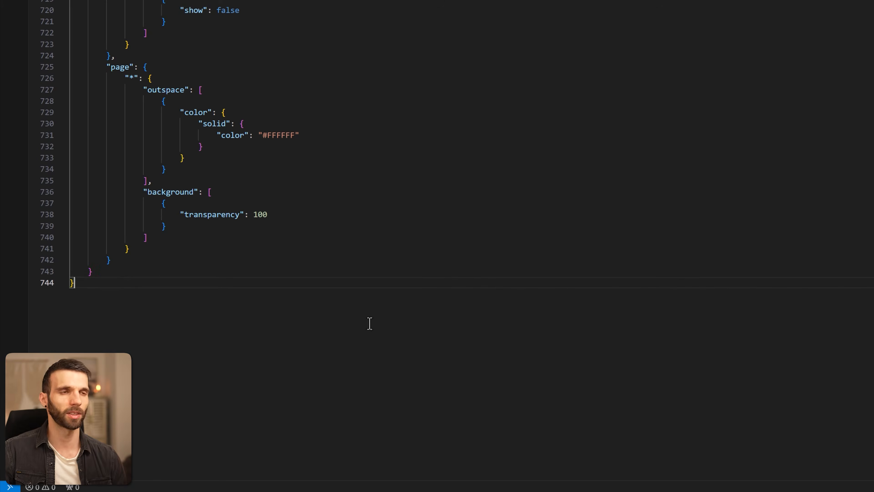
{"action": "left_click", "coordinate": [149, 268]}
{"action": "type", "text": ","}
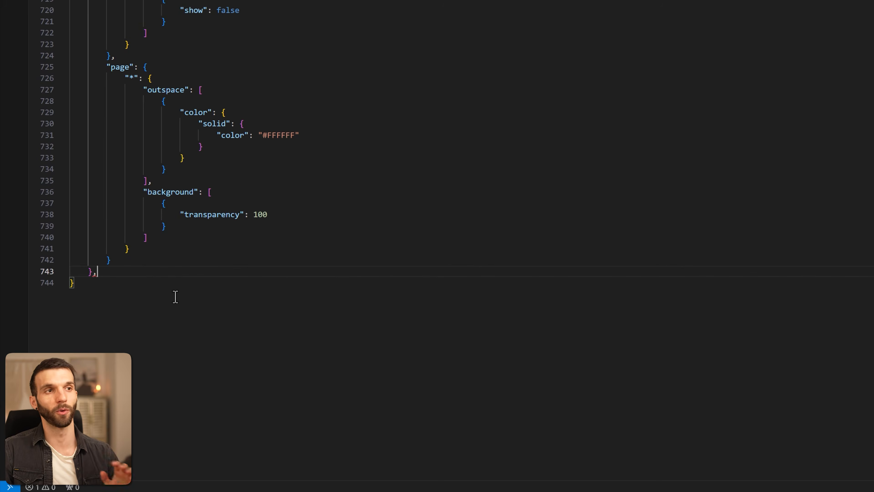
{"action": "key", "text": "Return"}
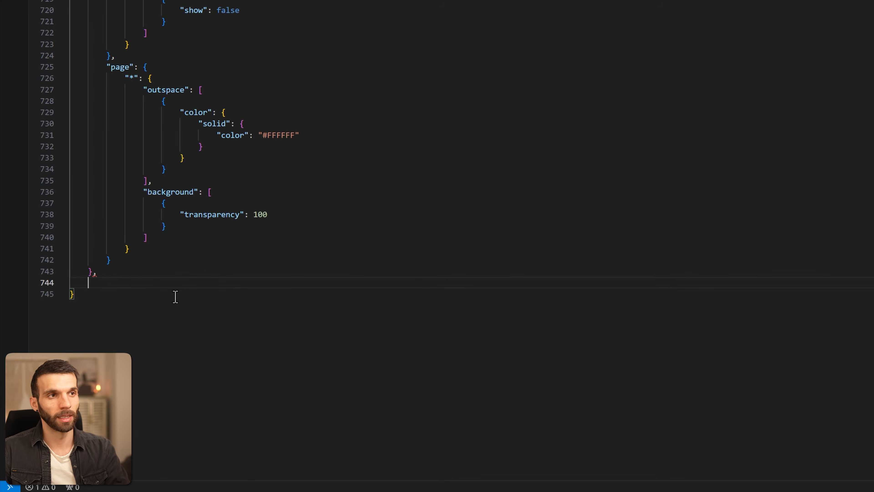
{"action": "type", "text": "\""}
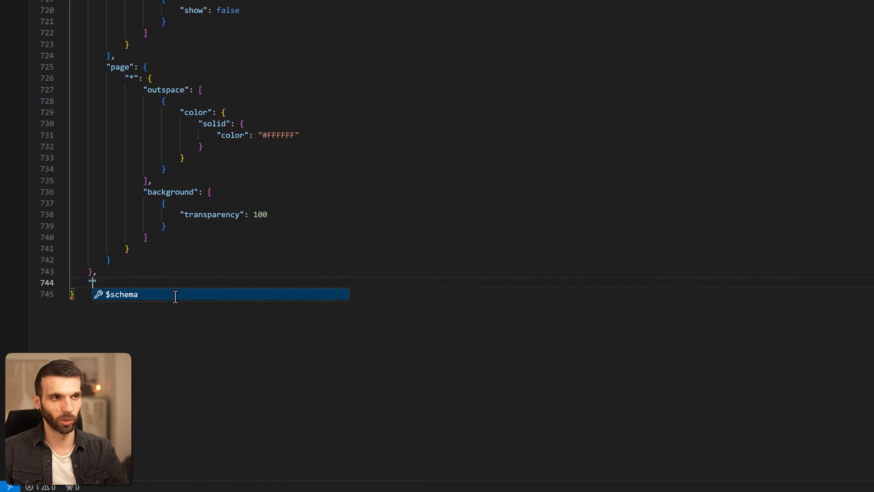
{"action": "type", "text": "icons"}
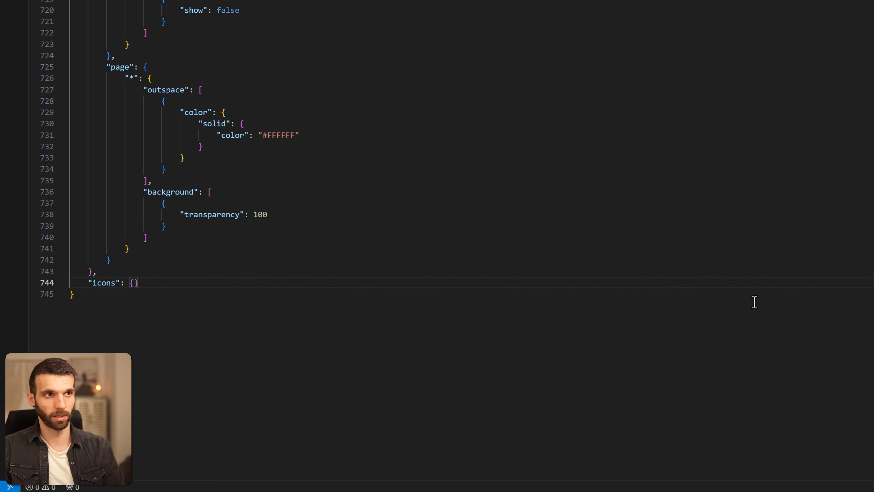
Add a "HasCrCardTrue" entry inside icons with the description "CC Green" and an empty "url" value.
{"action": "key", "text": "Return"}
{"action": "type", "text": "\""}
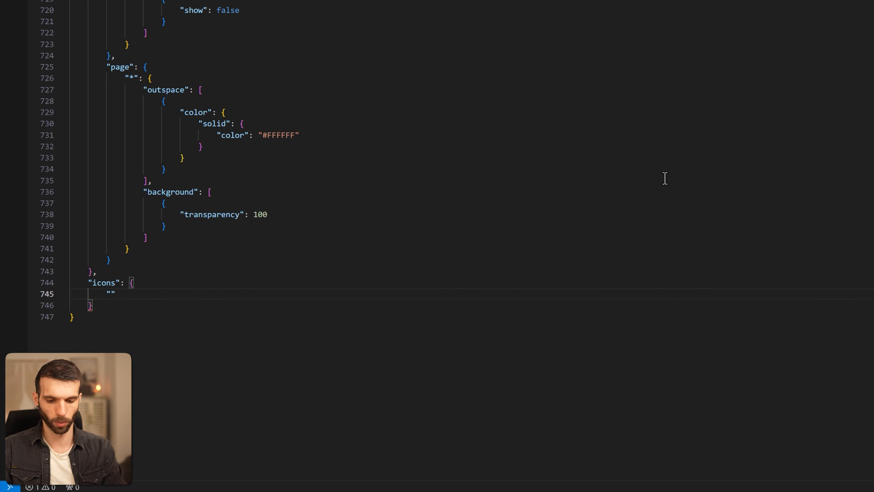
{"action": "type", "text": "HasC"}
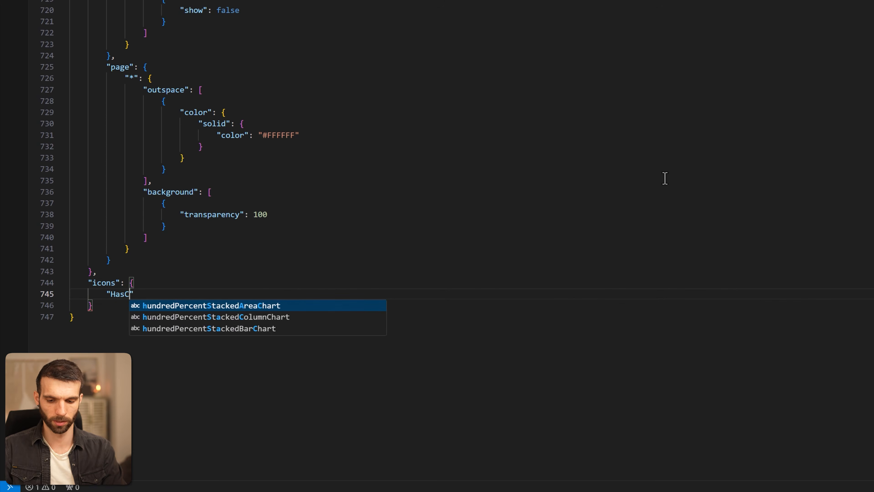
{"action": "type", "text": "rCardTrue"}
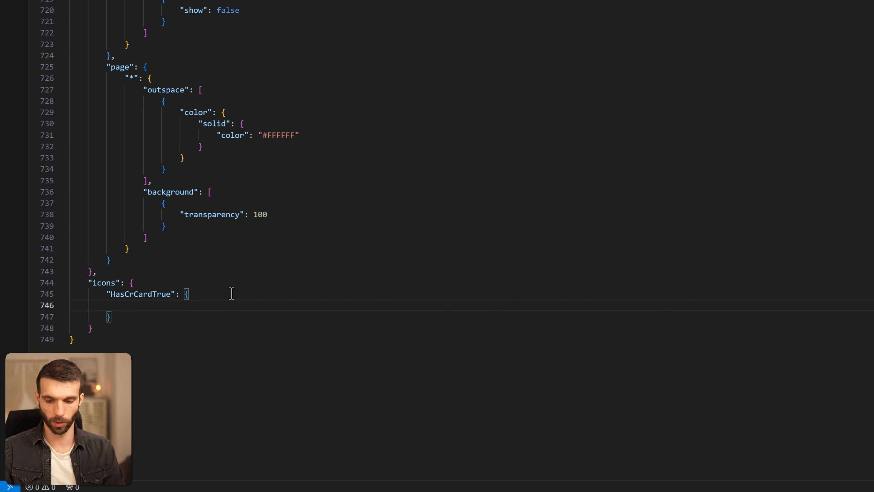
{"action": "type", "text": "scription\":"}
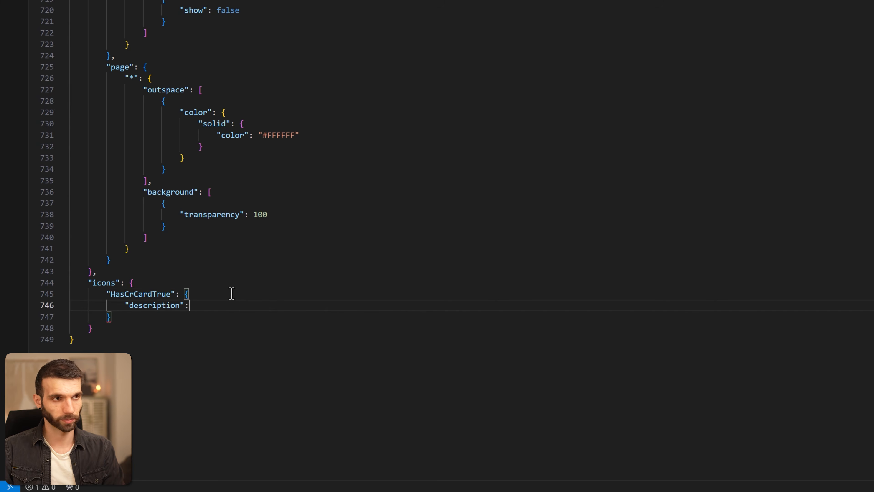
{"action": "type", "text": "C Green\","}
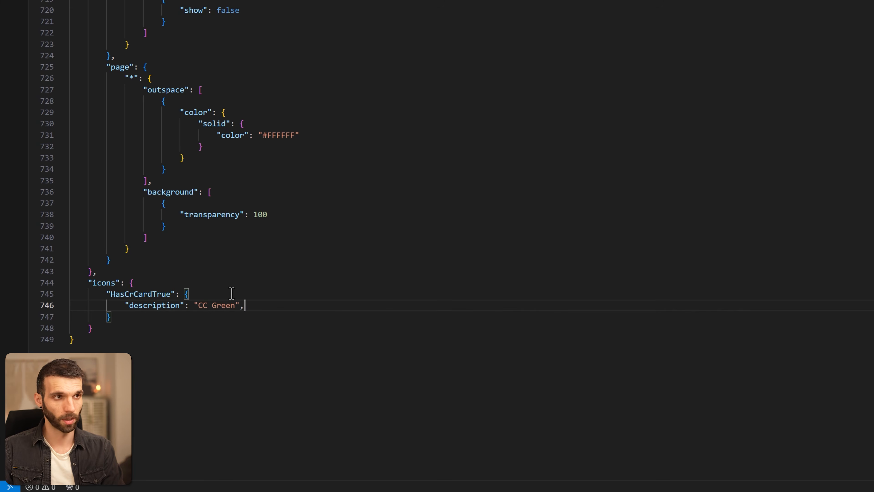
{"action": "type", "text": "url\": \"\""}
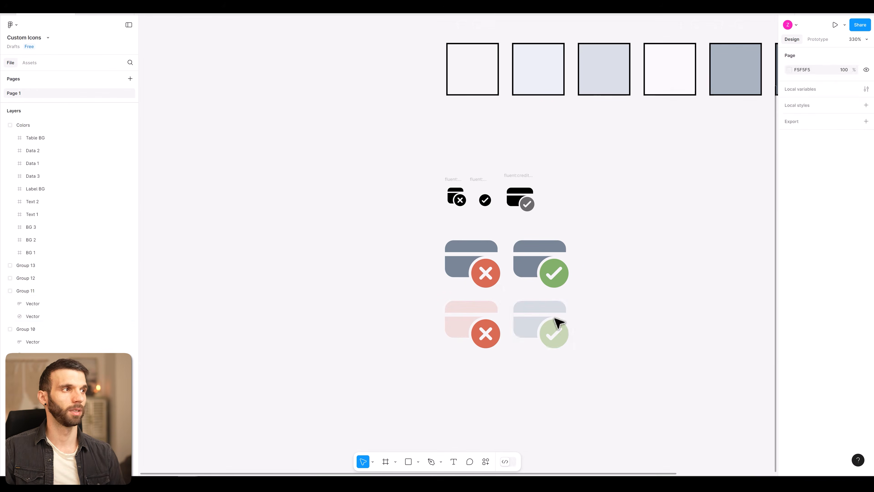
In Figma, select the faded credit card icon with the green check mark, find the Export SVG to URI plugin and run it.
{"action": "left_click", "coordinate": [556, 322]}
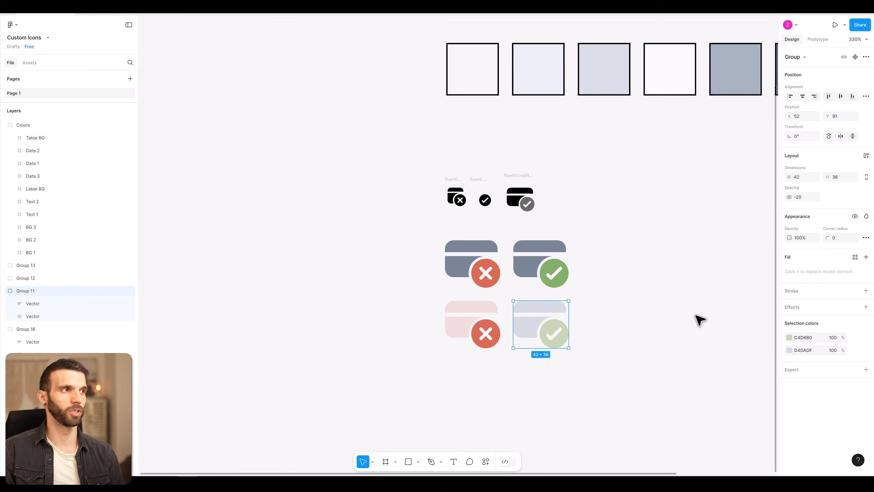
{"action": "left_click", "coordinate": [17, 23]}
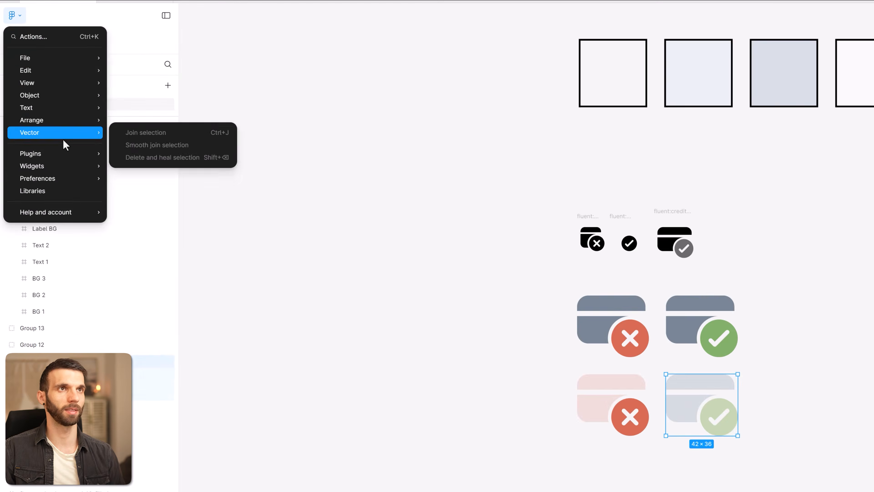
{"action": "mouse_move", "coordinate": [61, 130]}
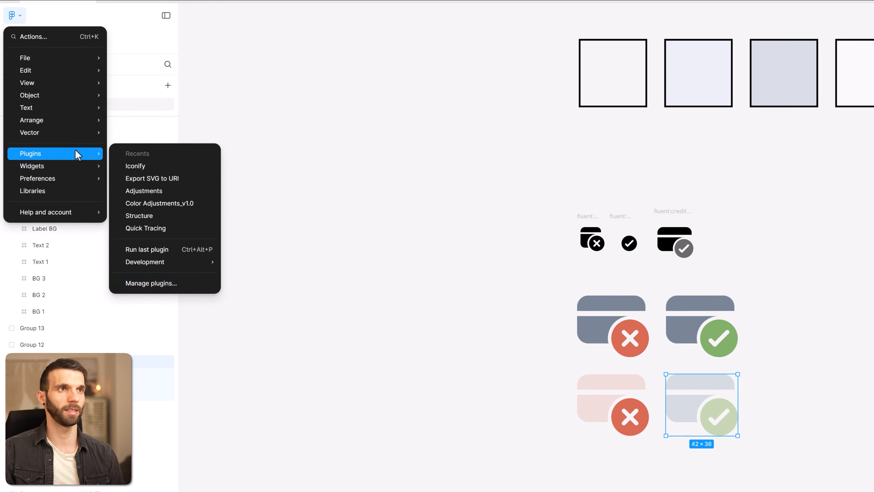
{"action": "left_click", "coordinate": [190, 288]}
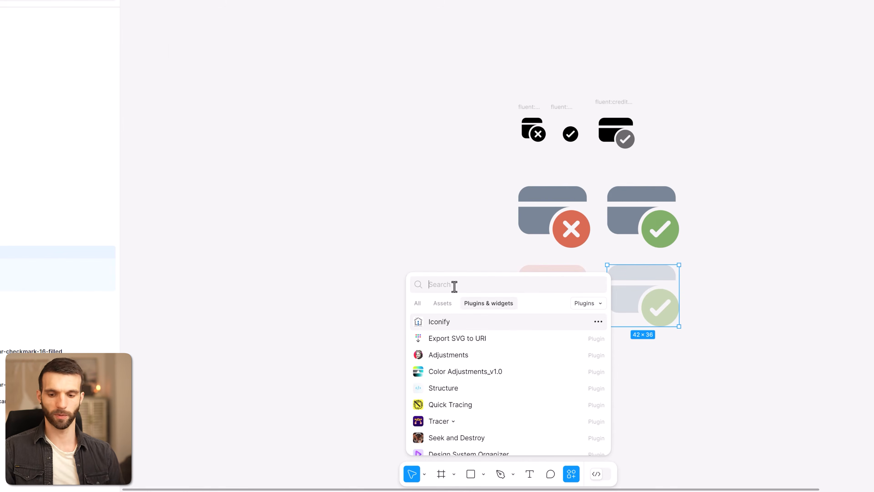
{"action": "type", "text": "expor"}
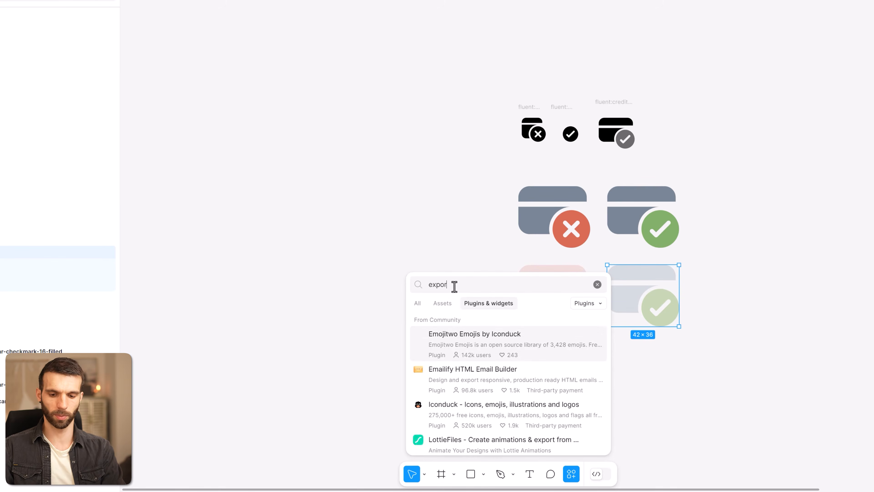
{"action": "type", "text": "t to svg"}
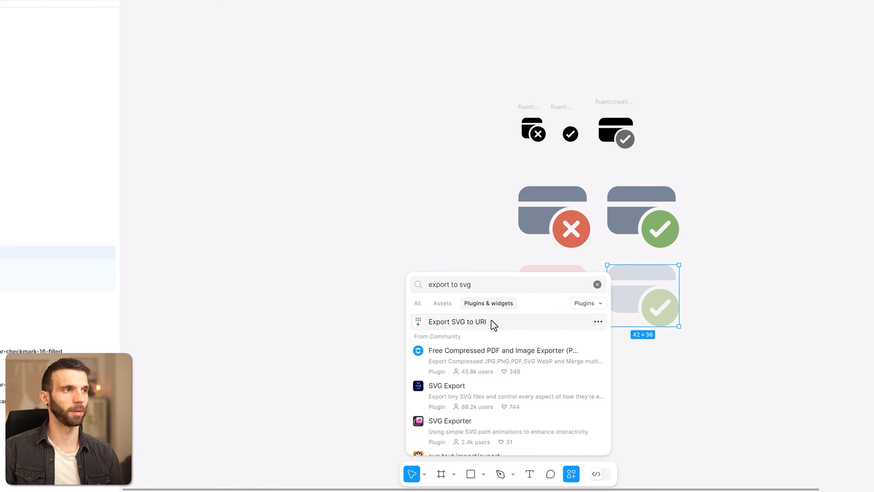
{"action": "left_click", "coordinate": [491, 320]}
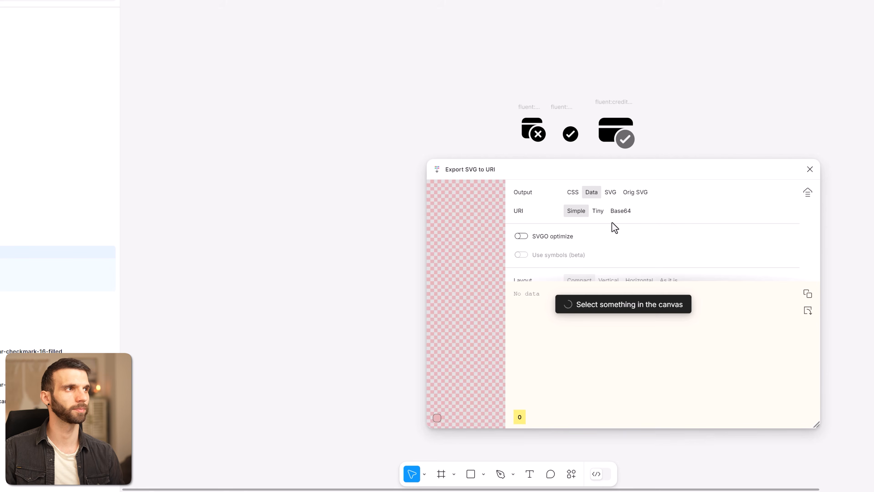
Copy the data URI of the faded card icon with the green check and paste it as HasCrCardTrue's "url" value in Visual Studio Code.
{"action": "left_click_drag", "start_coordinate": [630, 168], "coordinate": [295, 93]}
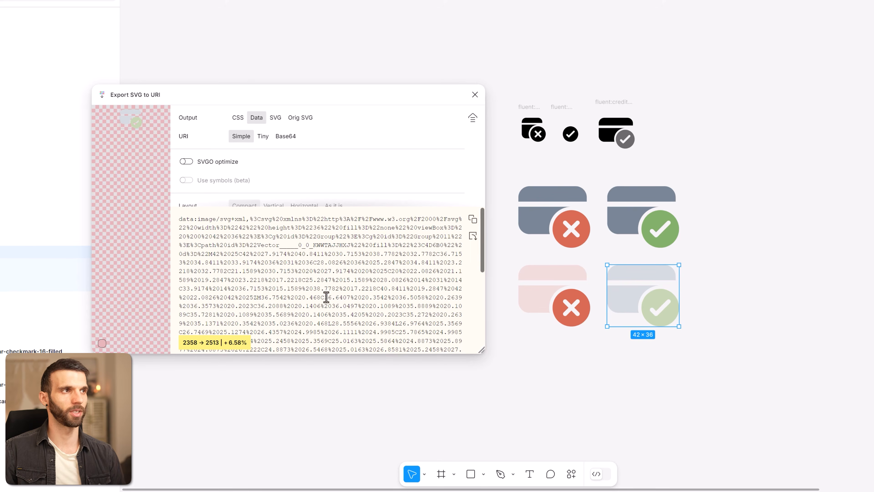
{"action": "left_click", "coordinate": [472, 219]}
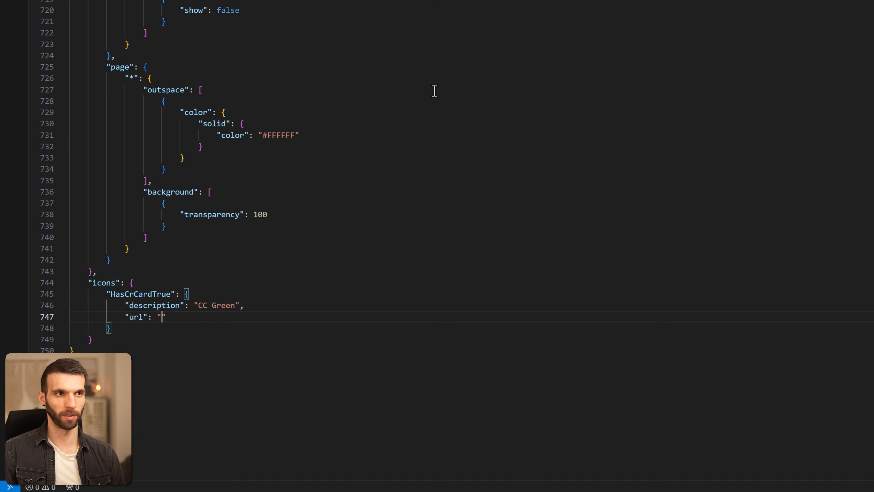
{"action": "key", "text": "ctrl+v"}
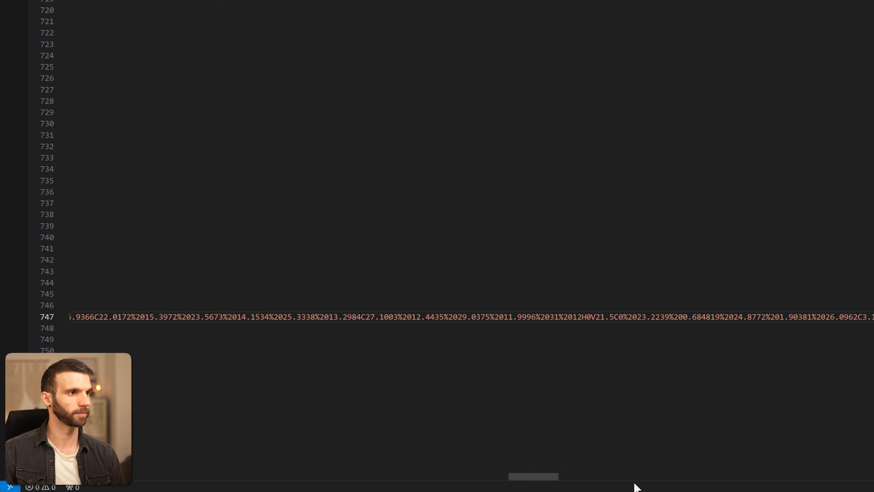
{"action": "left_click", "coordinate": [268, 324]}
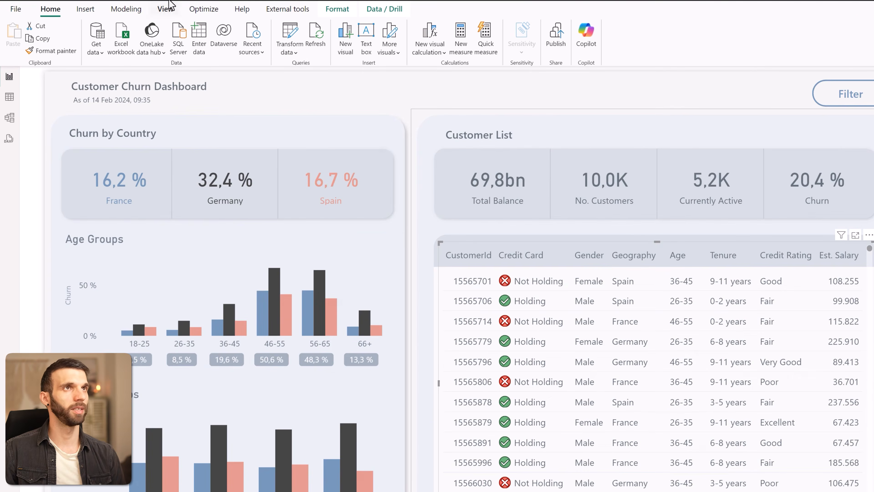
Switch to Power BI and import the Custom Icons.json file as the report theme.
{"action": "left_click", "coordinate": [166, 10]}
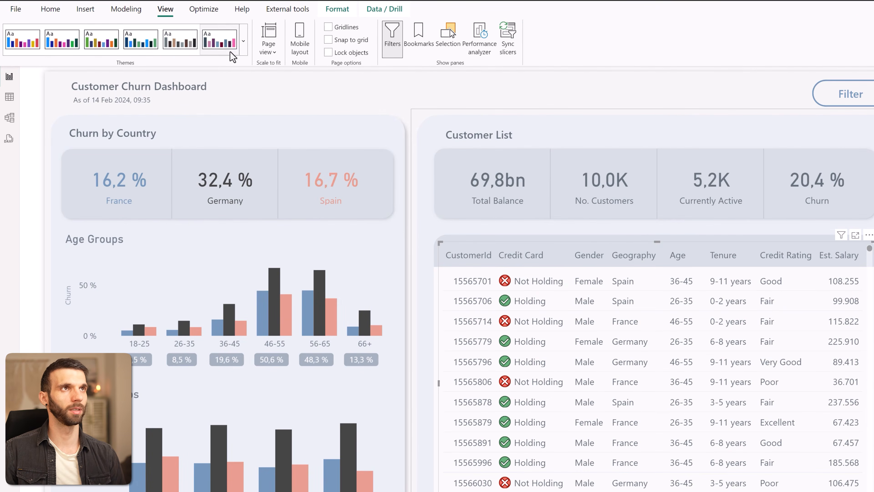
{"action": "left_click", "coordinate": [243, 51]}
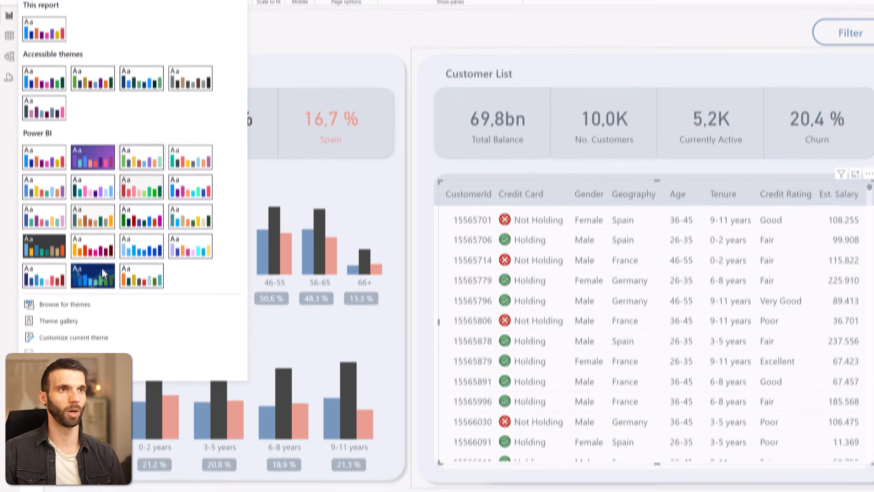
{"action": "left_click", "coordinate": [80, 302]}
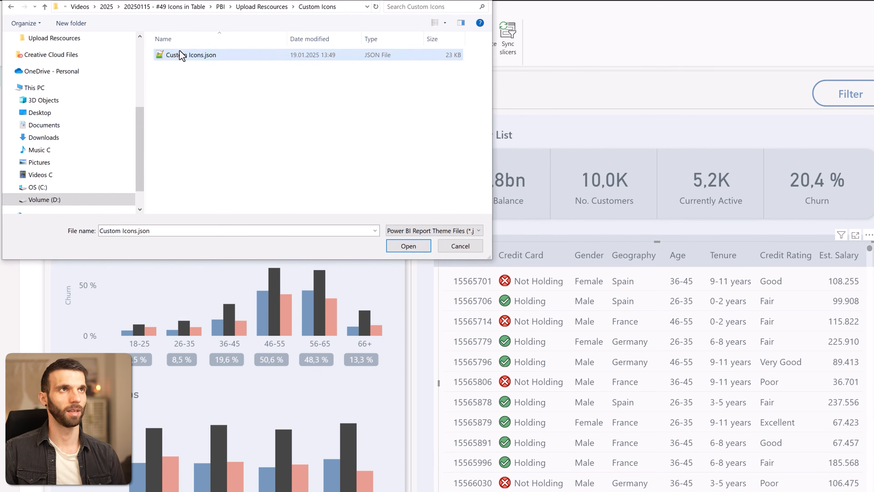
{"action": "left_click", "coordinate": [408, 246]}
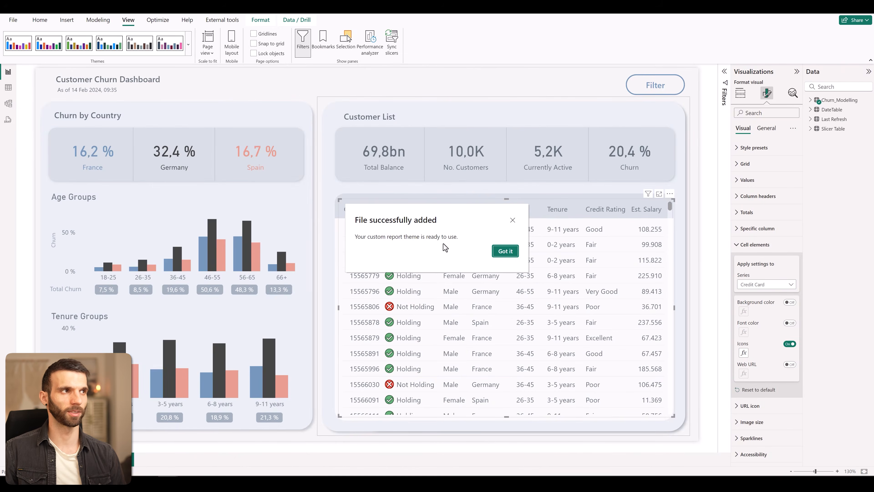
{"action": "left_click", "coordinate": [508, 251]}
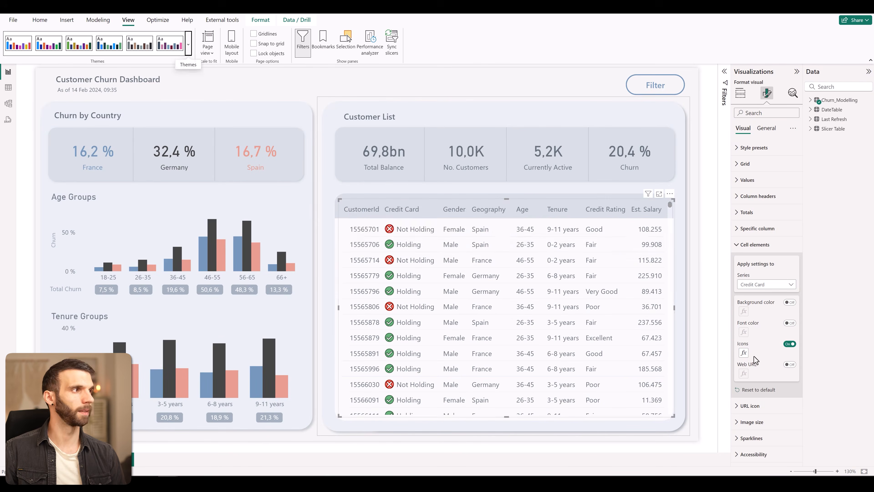
In the Credit Card column's icon rules, assign the custom green-check card icon to value 1 and apply the rules.
{"action": "left_click", "coordinate": [744, 352]}
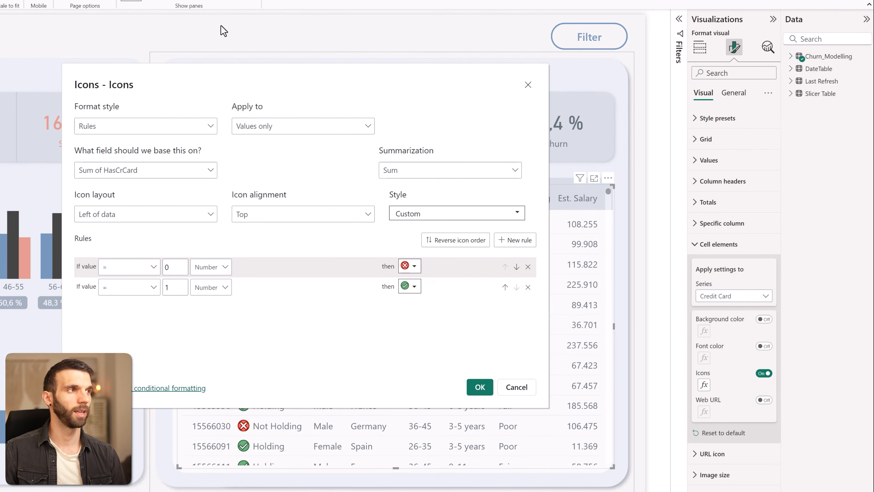
{"action": "left_click", "coordinate": [414, 287]}
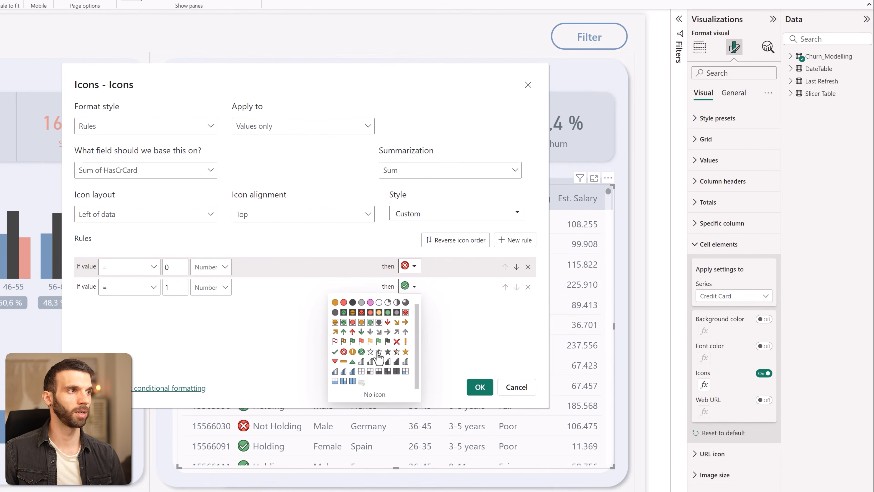
{"action": "left_click", "coordinate": [361, 382]}
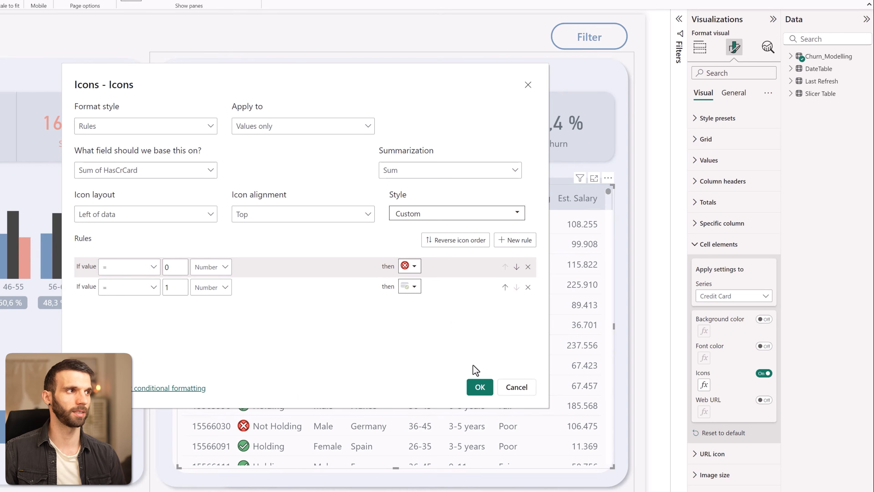
{"action": "left_click", "coordinate": [478, 387]}
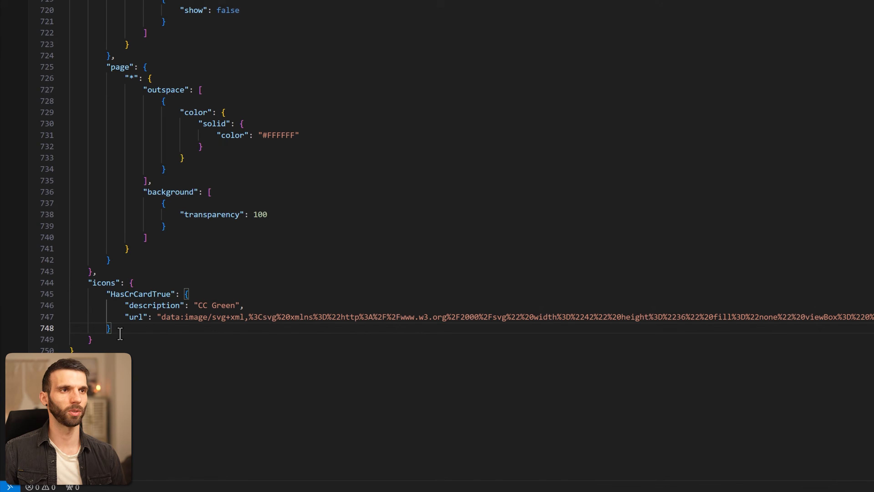
In Visual Studio Code, duplicate the HasCrCardTrue entry below itself within icons and separate the two entries with a comma.
{"action": "left_click_drag", "start_coordinate": [111, 328], "coordinate": [54, 298]}
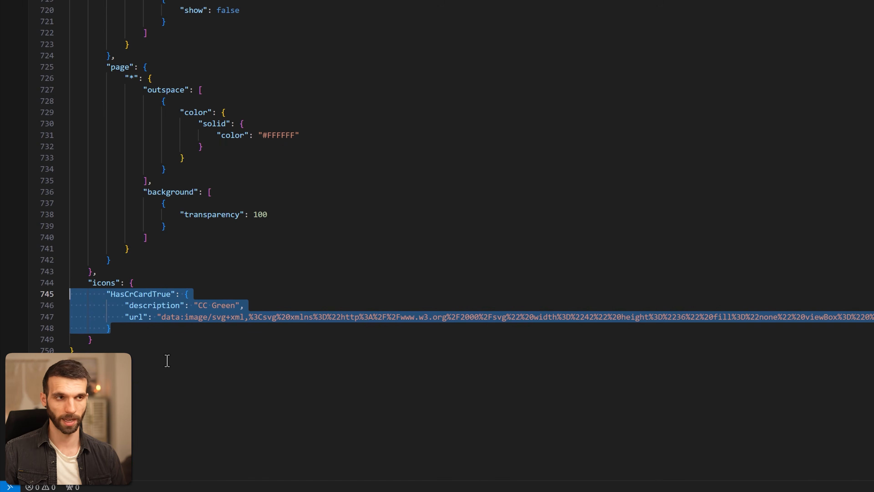
{"action": "left_click", "coordinate": [118, 329]}
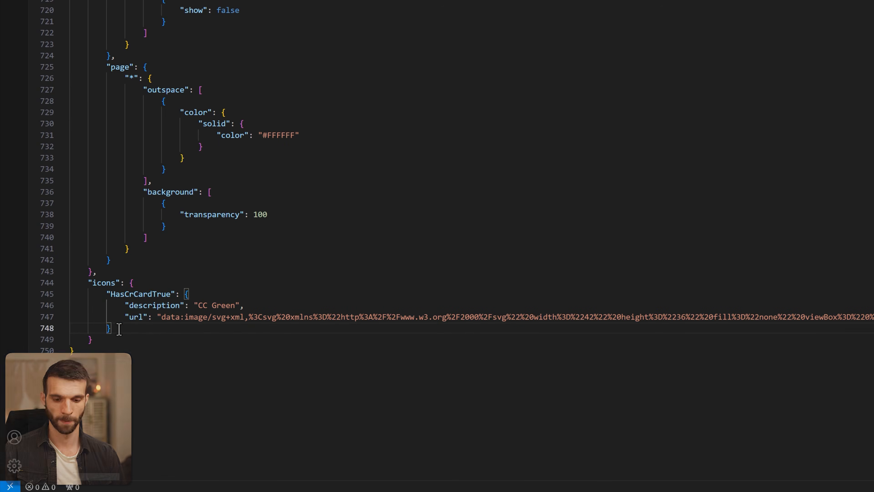
{"action": "key", "text": "Return"}
{"action": "key", "text": "ctrl+v"}
{"action": "left_click", "coordinate": [133, 330]}
{"action": "type", "text": ","}
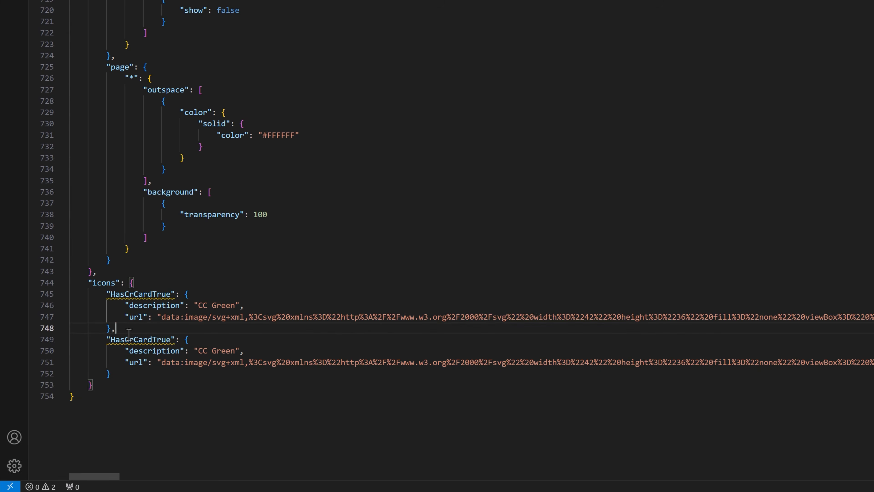
Rename the duplicated icon entry "HasCrCardFalse" and set its description to "CC Red".
{"action": "double_click", "coordinate": [144, 342]}
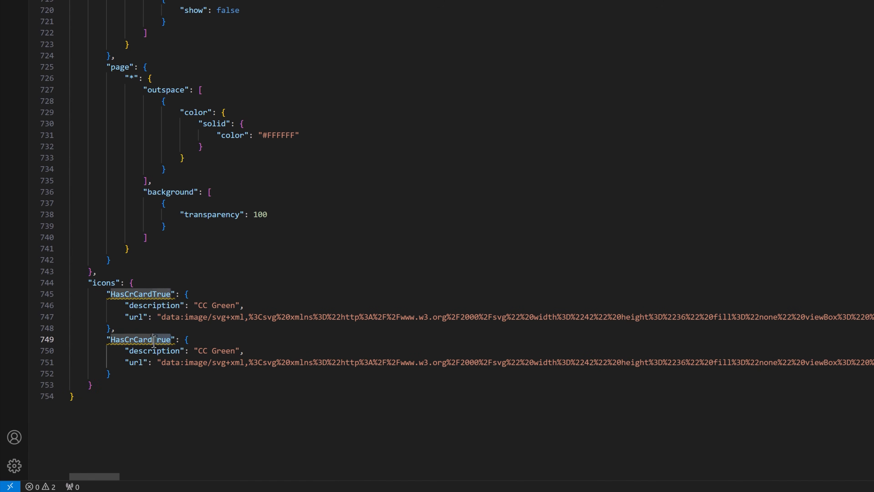
{"action": "type", "text": "Fals"}
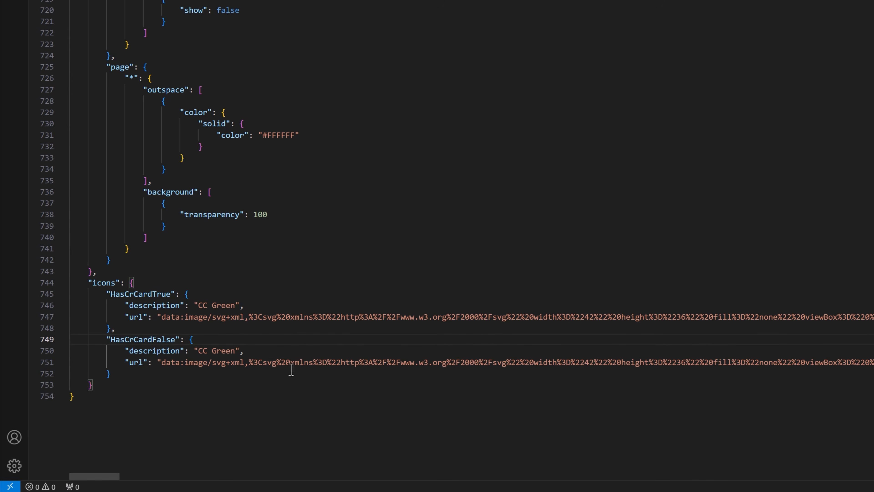
{"action": "double_click", "coordinate": [212, 351]}
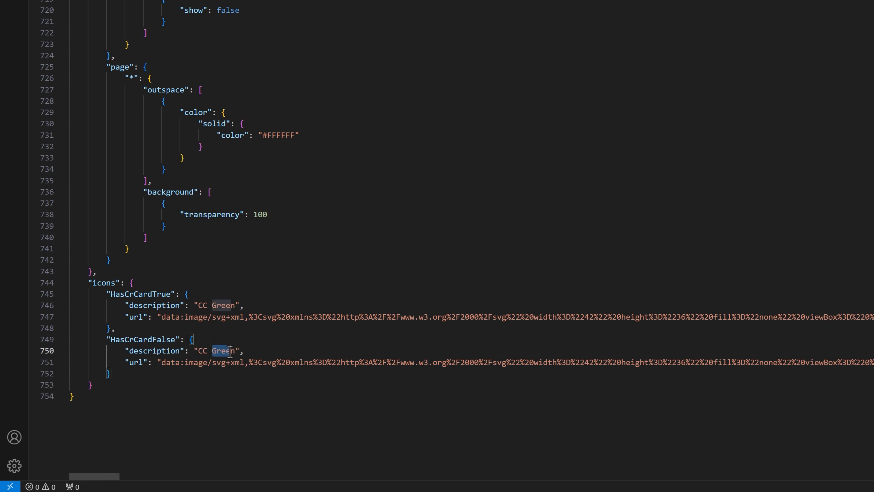
{"action": "type", "text": "Red"}
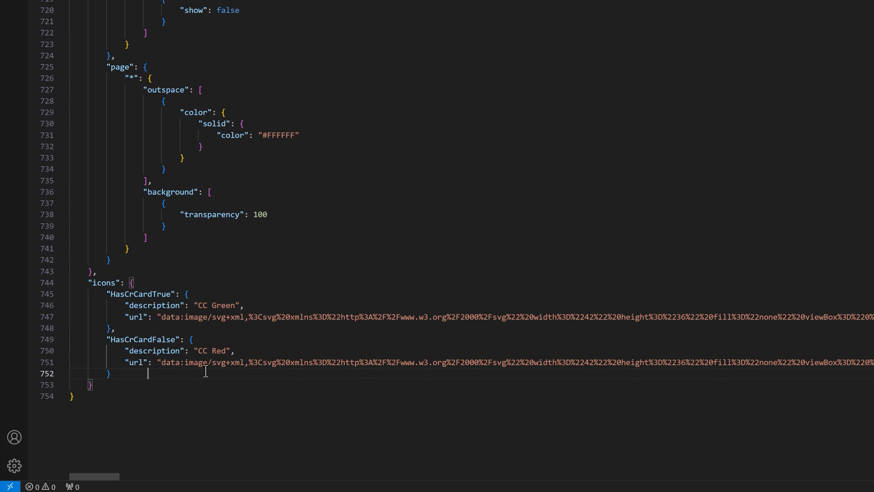
{"action": "left_click", "coordinate": [176, 340]}
{"action": "double_click", "coordinate": [176, 340]}
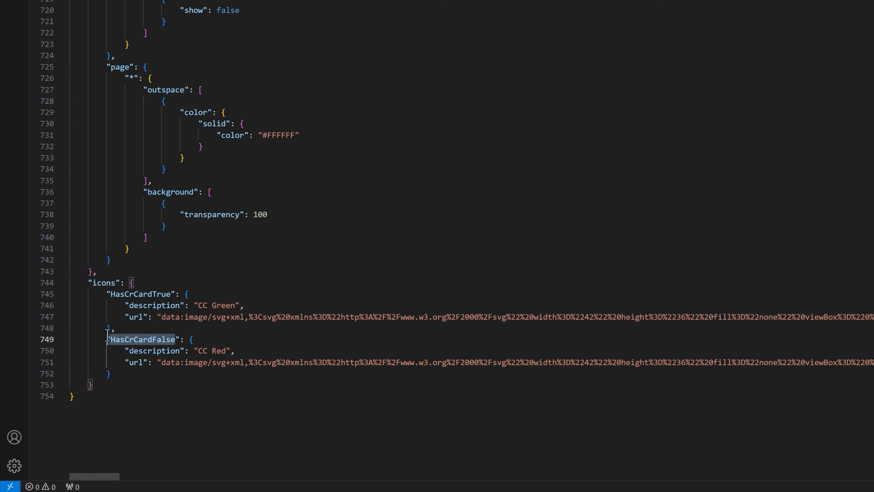
{"action": "left_click_drag", "start_coordinate": [198, 351], "coordinate": [225, 351]}
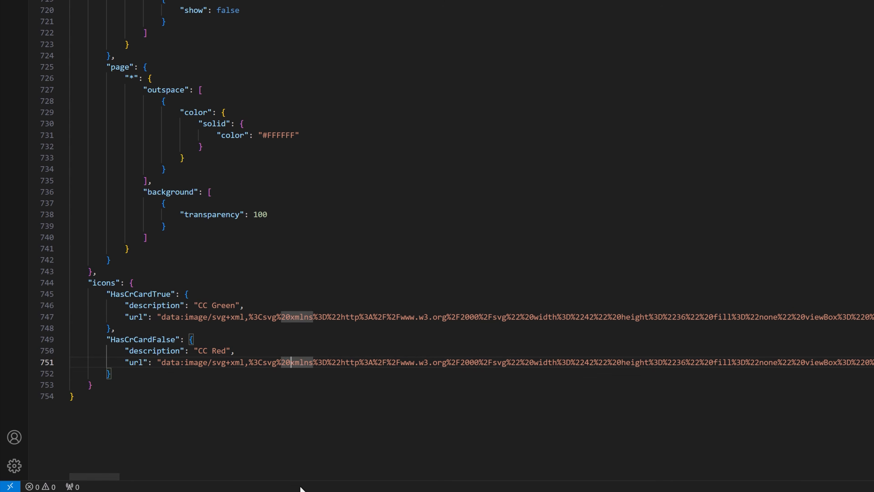
Copy the faded red-cross card icon's data URI from Figma and replace HasCrCardFalse's "url" value with it in Visual Studio Code.
{"action": "mouse_move", "coordinate": [281, 489]}
{"action": "left_click", "coordinate": [225, 449]}
{"action": "left_click", "coordinate": [698, 253]}
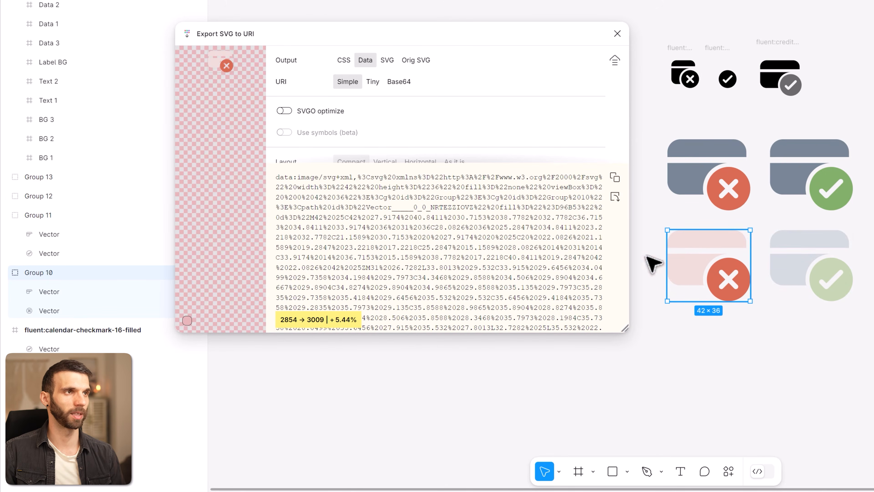
{"action": "left_click", "coordinate": [615, 177]}
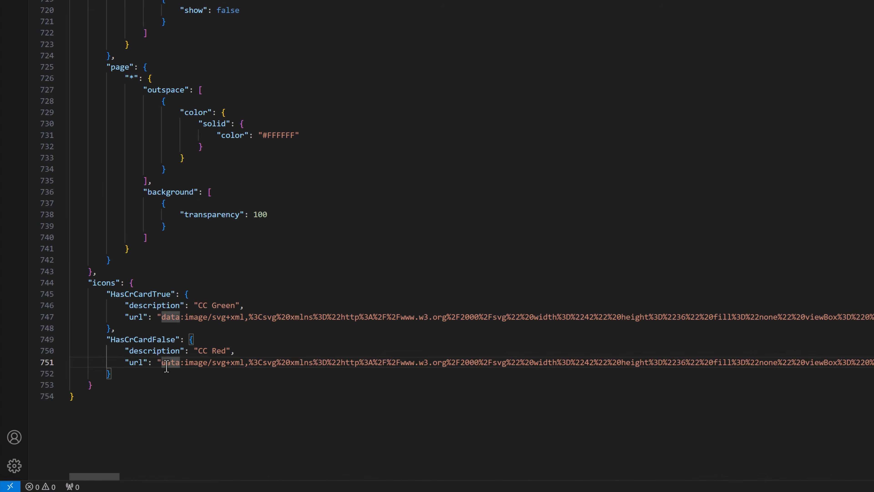
{"action": "key", "text": "shift+End"}
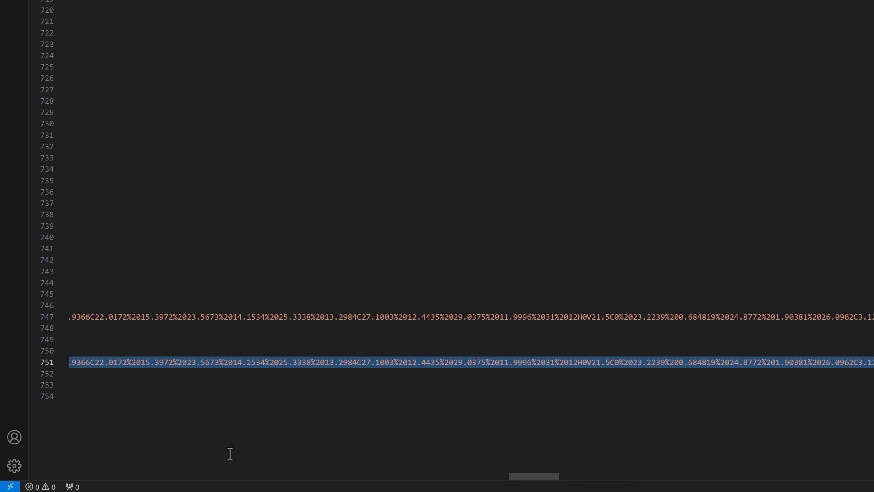
{"action": "key", "text": "ctrl+v"}
{"action": "scroll", "coordinate": [83, 424], "scroll_direction": "left", "scroll_amount": 15}
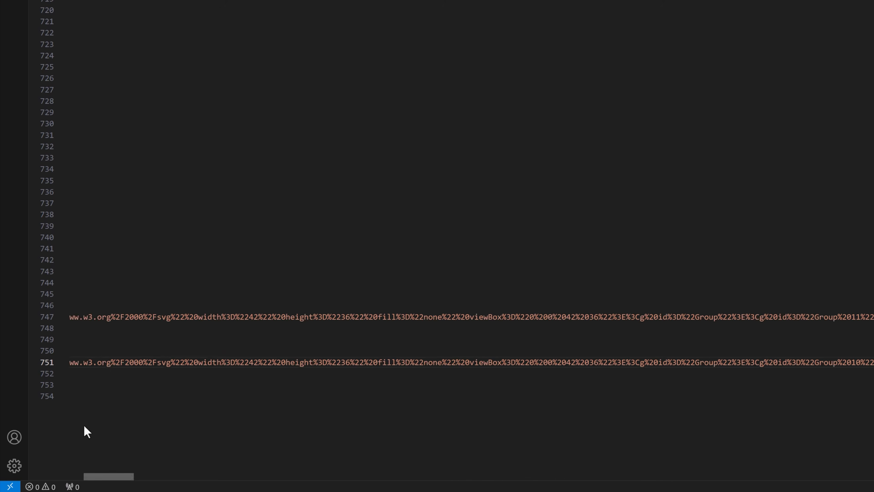
{"action": "left_click", "coordinate": [185, 374]}
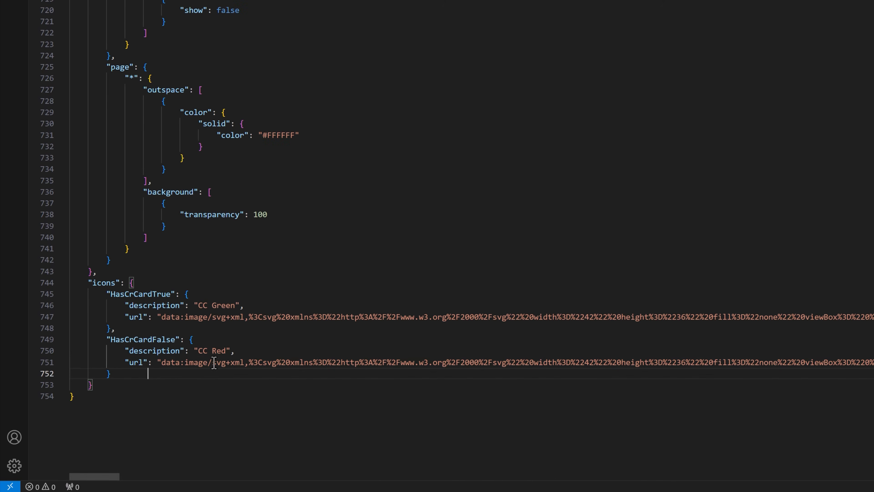
{"action": "key", "text": "Down"}
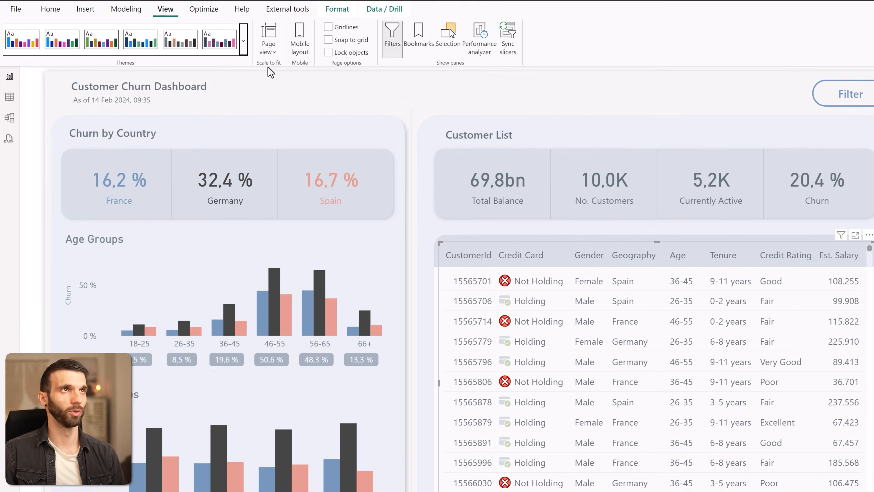
Switch back to Power BI and import the updated Custom Icons.json theme file again.
{"action": "left_click", "coordinate": [244, 40]}
{"action": "left_click", "coordinate": [95, 304]}
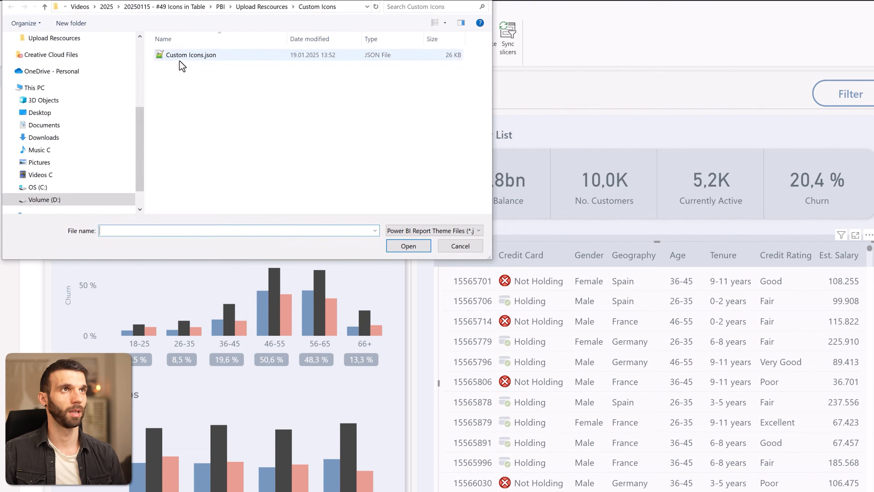
{"action": "left_click", "coordinate": [185, 57]}
{"action": "double_click", "coordinate": [185, 56]}
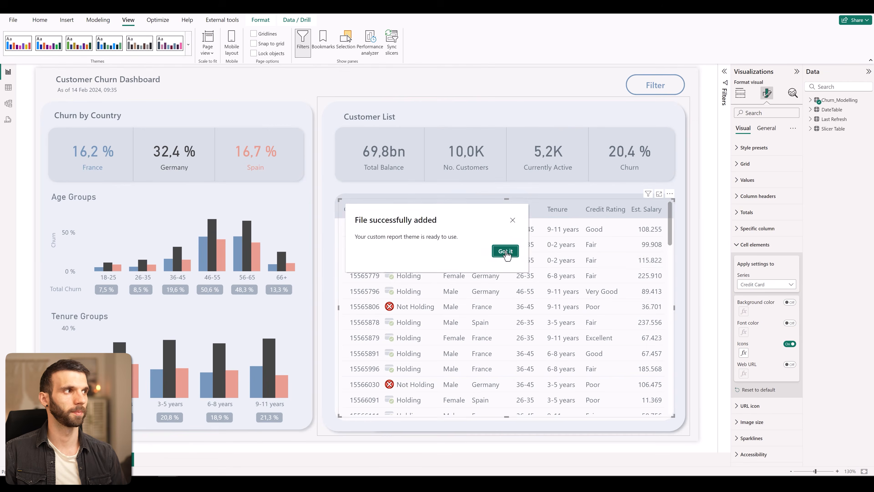
{"action": "left_click", "coordinate": [505, 251]}
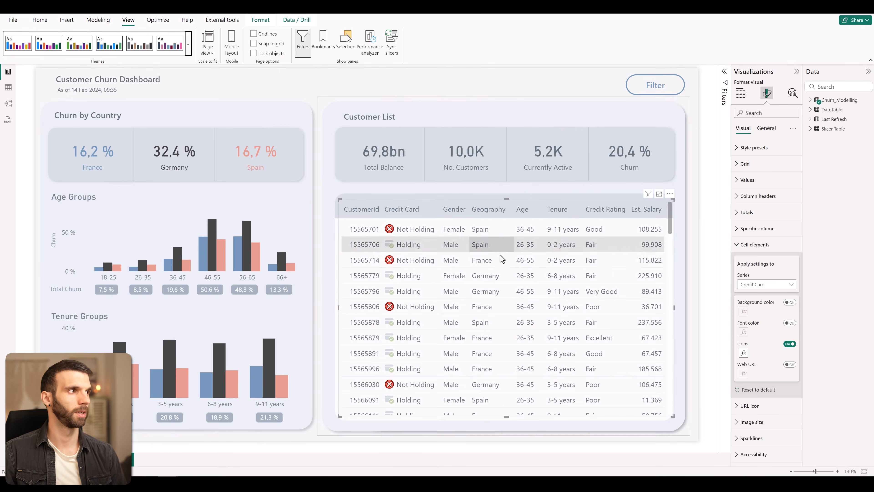
Assign the custom red-cross card icon to value 0 in the Credit Card column's icon rules and apply them.
{"action": "left_click", "coordinate": [743, 352]}
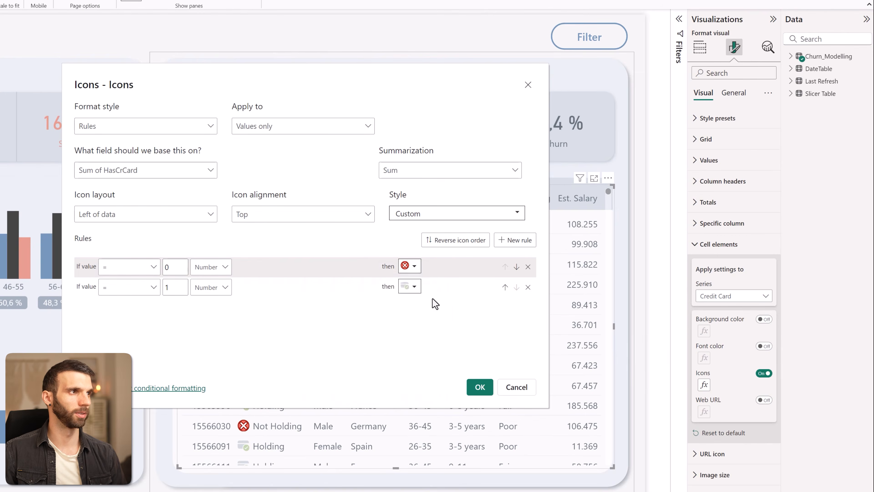
{"action": "left_click", "coordinate": [414, 267]}
{"action": "left_click", "coordinate": [370, 364]}
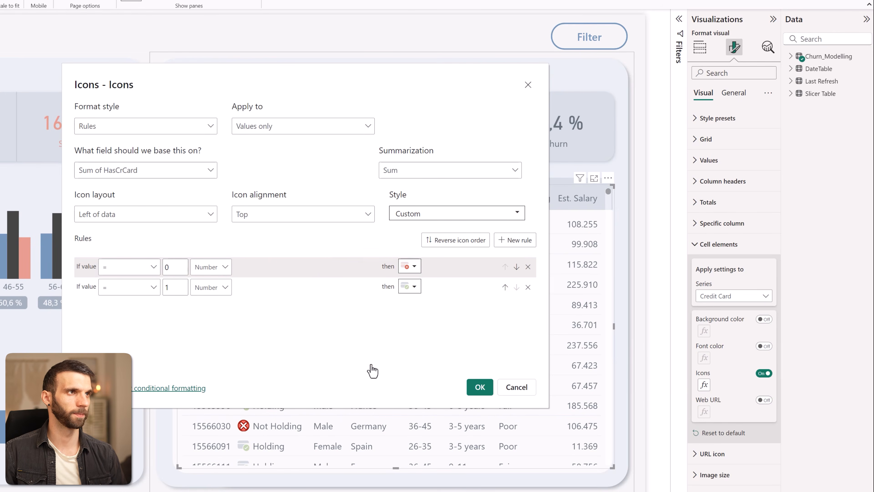
{"action": "left_click", "coordinate": [478, 387]}
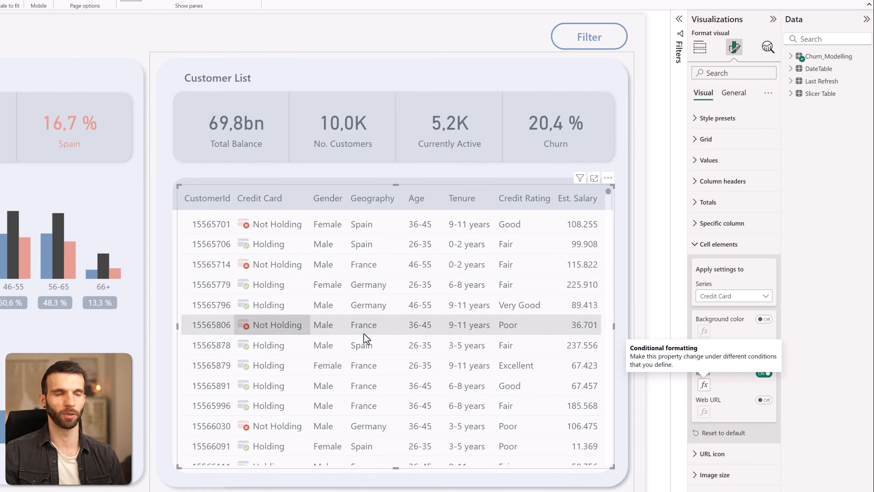
Set the icon layout of the Credit Card column's icon rules to Icon only and apply it.
{"action": "left_click", "coordinate": [703, 385]}
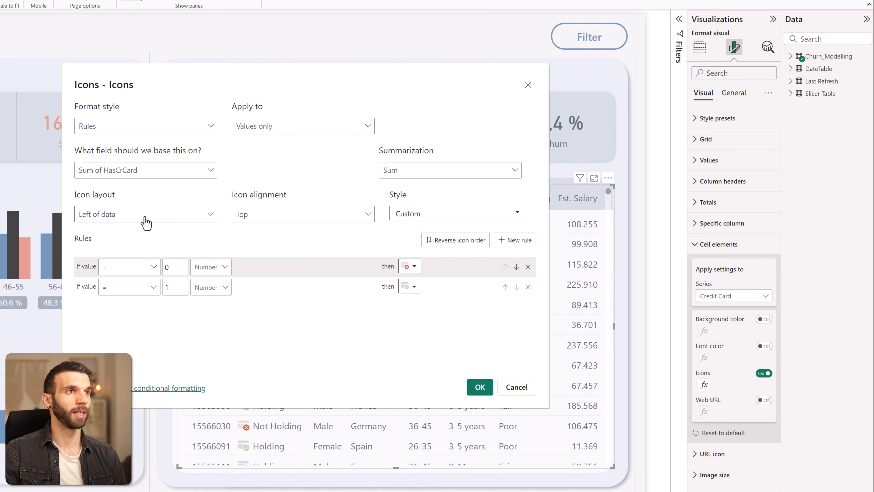
{"action": "left_click", "coordinate": [145, 222]}
{"action": "left_click", "coordinate": [139, 249]}
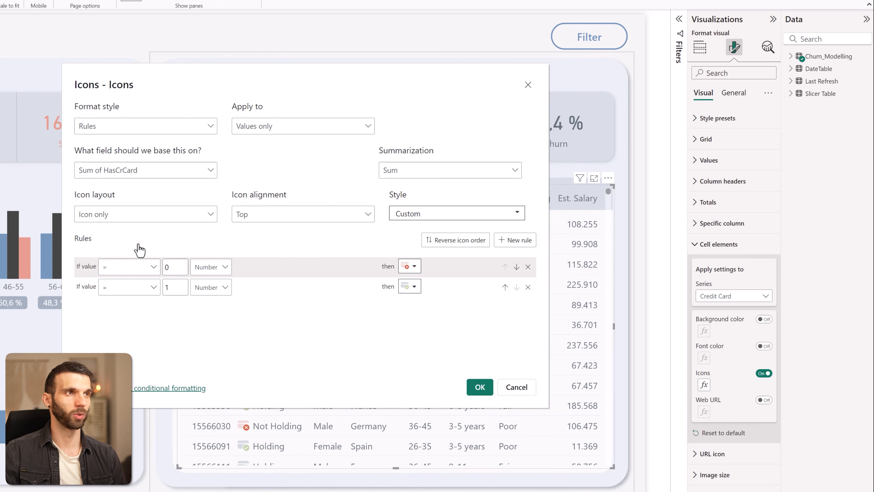
{"action": "left_click", "coordinate": [468, 391]}
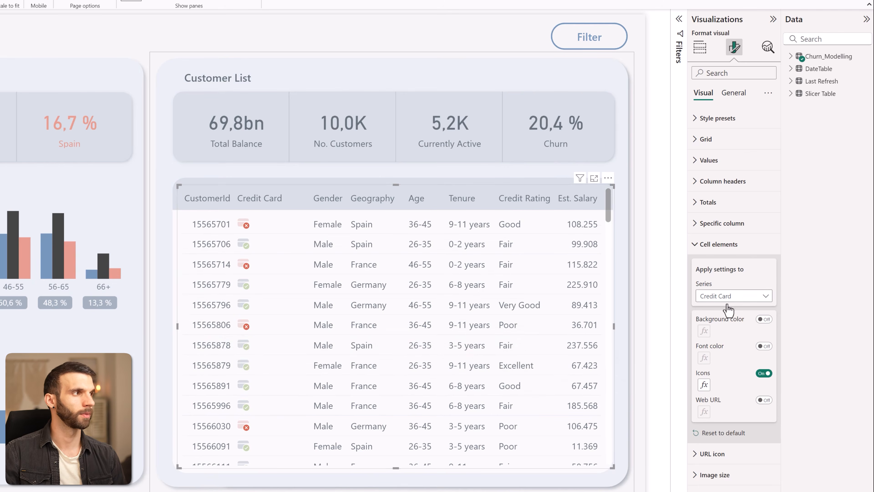
Center-align the values of the Credit Card column through the table's specific column settings.
{"action": "left_click", "coordinate": [700, 226]}
{"action": "left_click", "coordinate": [736, 279]}
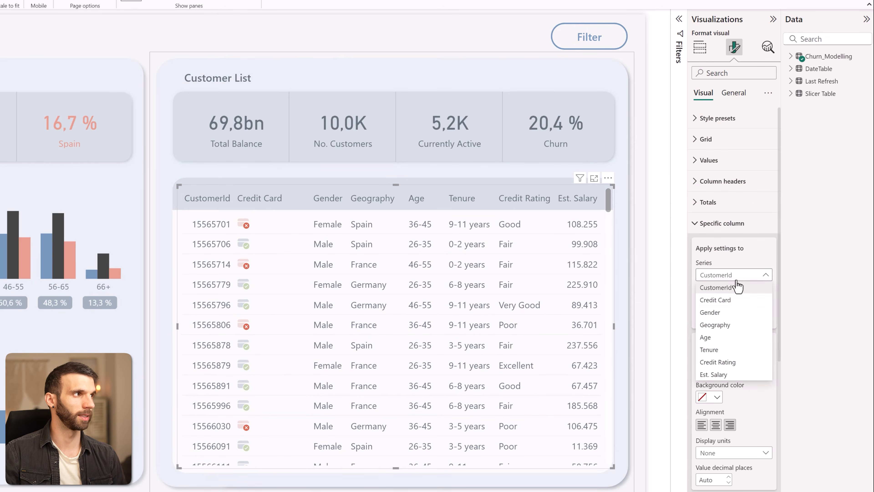
{"action": "left_click", "coordinate": [736, 300]}
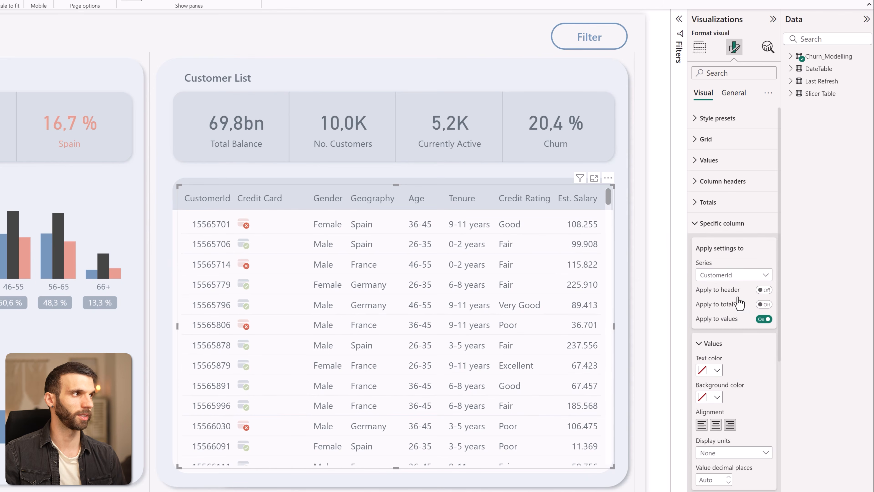
{"action": "left_click", "coordinate": [717, 427]}
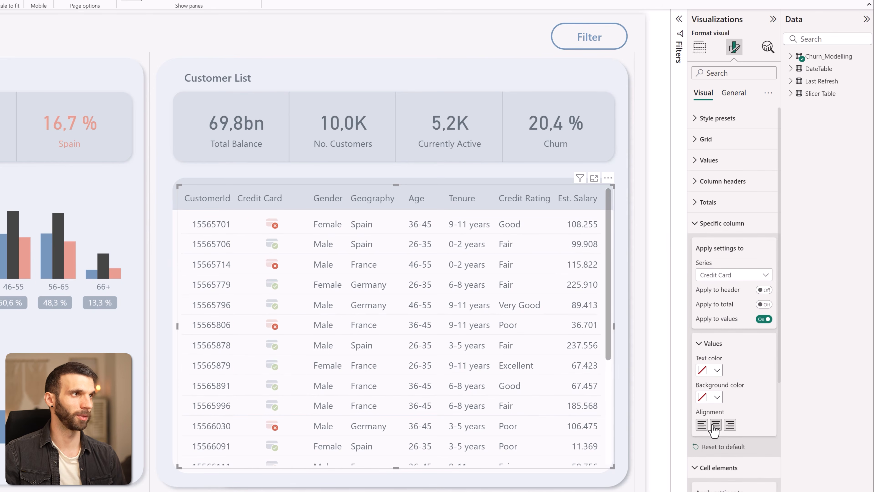
{"action": "left_click", "coordinate": [701, 426]}
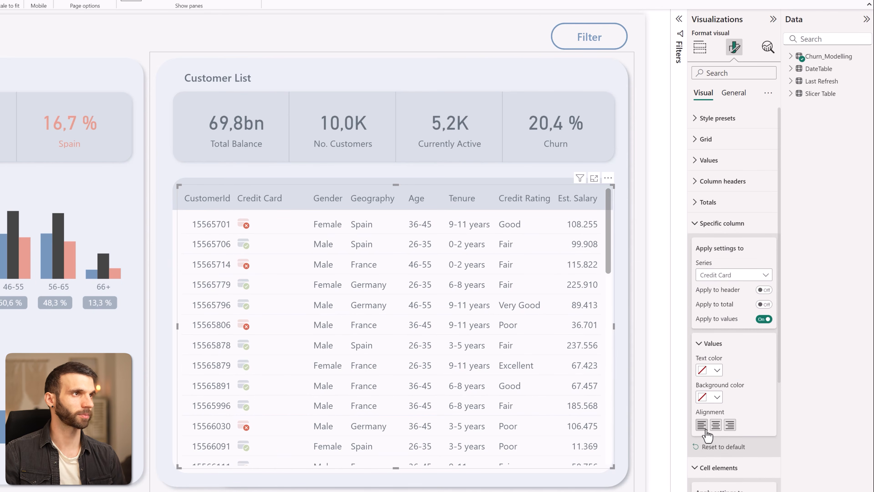
{"action": "left_click", "coordinate": [717, 425]}
Narrow the Credit Card column to about its header width and open the table's image size settings.
{"action": "scroll", "coordinate": [737, 303], "scroll_direction": "down", "scroll_amount": 5}
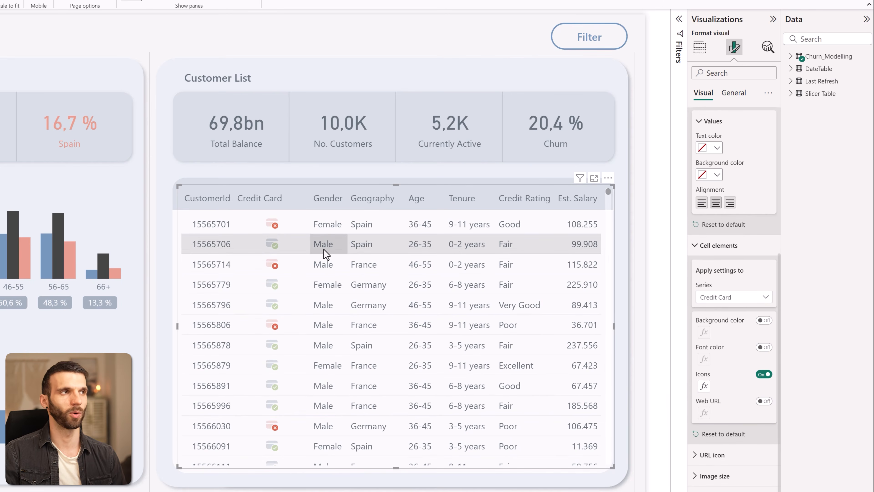
{"action": "left_click_drag", "start_coordinate": [310, 200], "coordinate": [287, 196]}
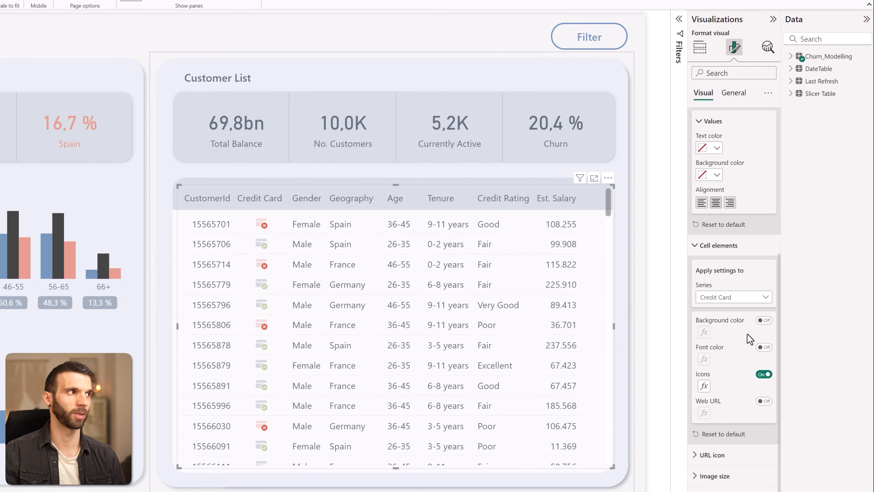
{"action": "left_click", "coordinate": [703, 476]}
{"action": "scroll", "coordinate": [721, 372], "scroll_direction": "down", "scroll_amount": 3}
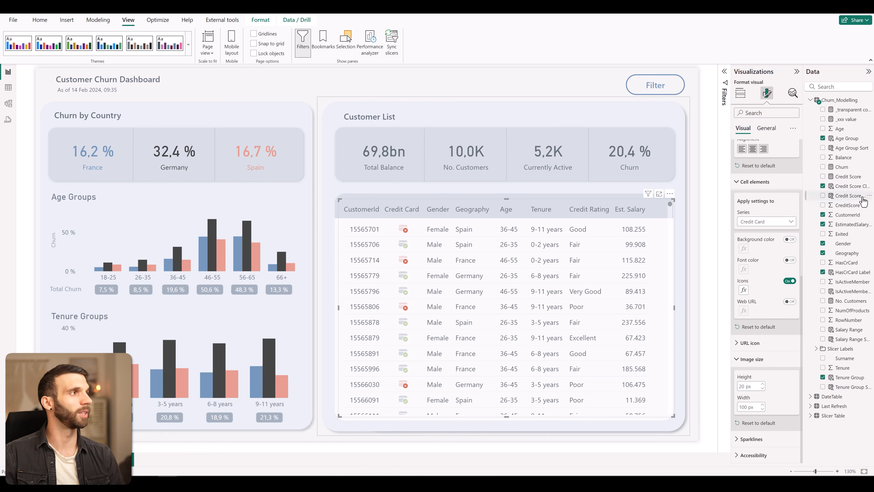
Create a measure named HasCrCard Icons in Churn_Modelling, beginning with SWITCH on SUM(Churn_Modelling[HasCrCard]).
{"action": "right_click", "coordinate": [851, 186]}
{"action": "left_click", "coordinate": [800, 219]}
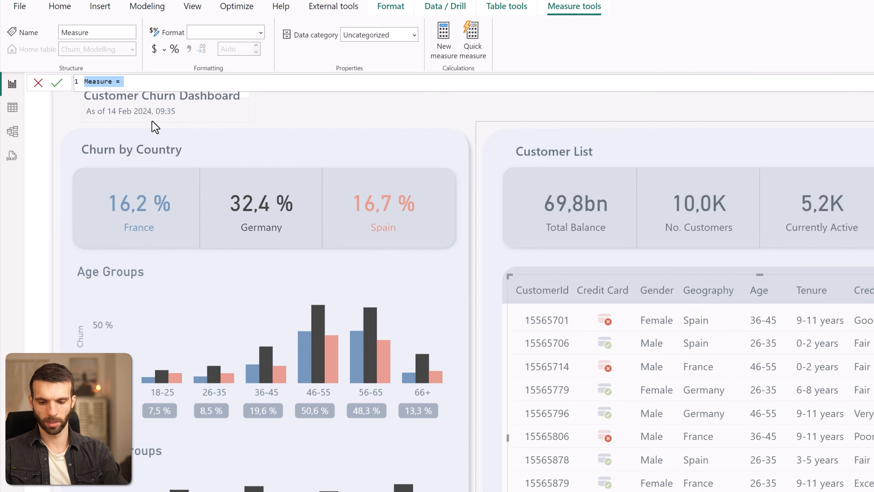
{"action": "type", "text": "HasCrC"}
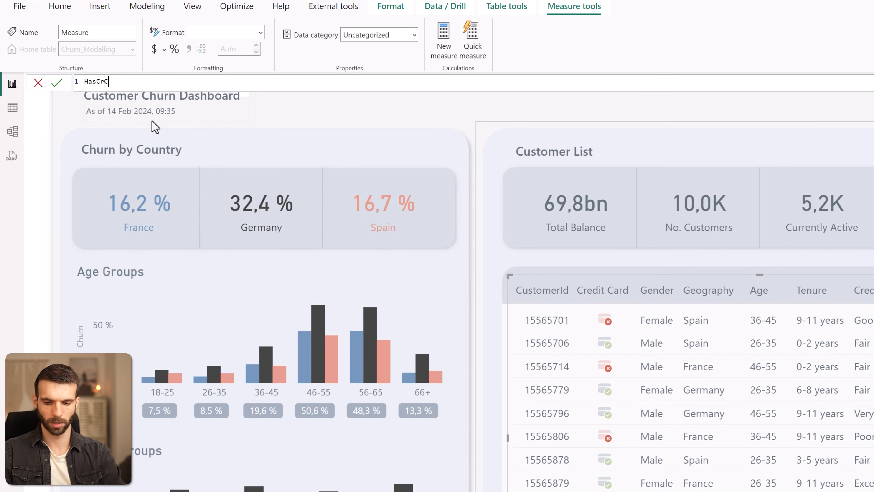
{"action": "type", "text": "ard Icons ="}
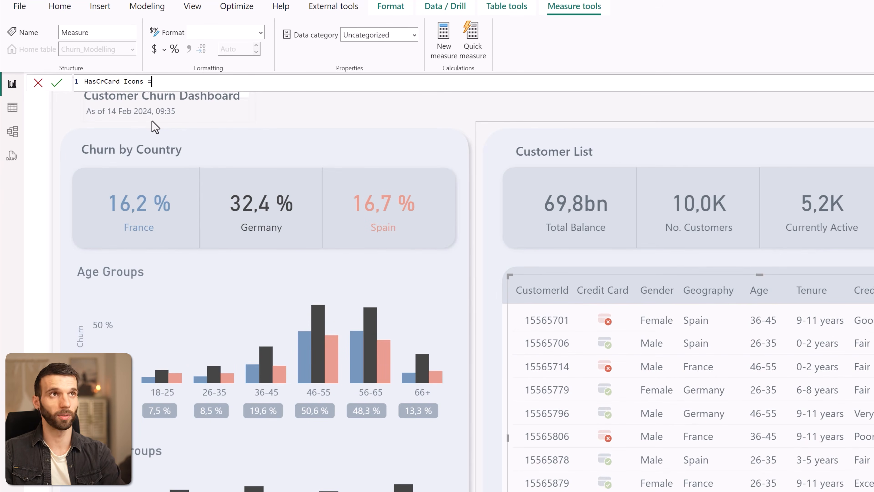
{"action": "key", "text": "shift+Return"}
{"action": "type", "text": "SWITCH("}
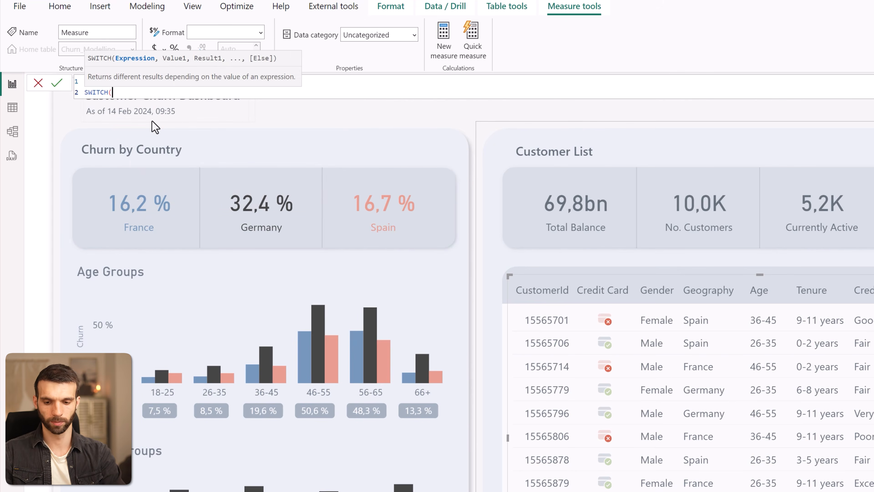
{"action": "type", "text": "SUM(hascr"}
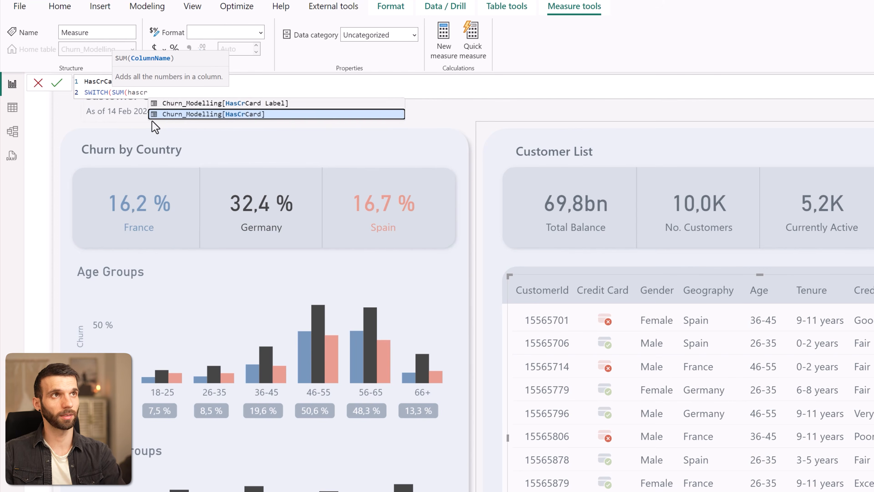
{"action": "key", "text": "Tab"}
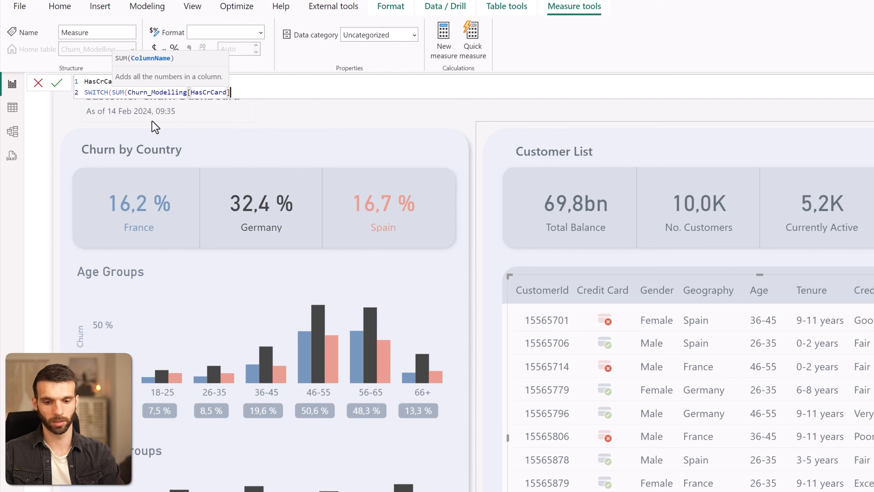
{"action": "type", "text": "),"}
Add case 0 to the SWITCH formula, with an empty quoted result spread over separate lines.
{"action": "key", "text": "shift+Return"}
{"action": "type", "text": "0,"}
{"action": "key", "text": "shift+Return"}
{"action": "type", "text": "\""}
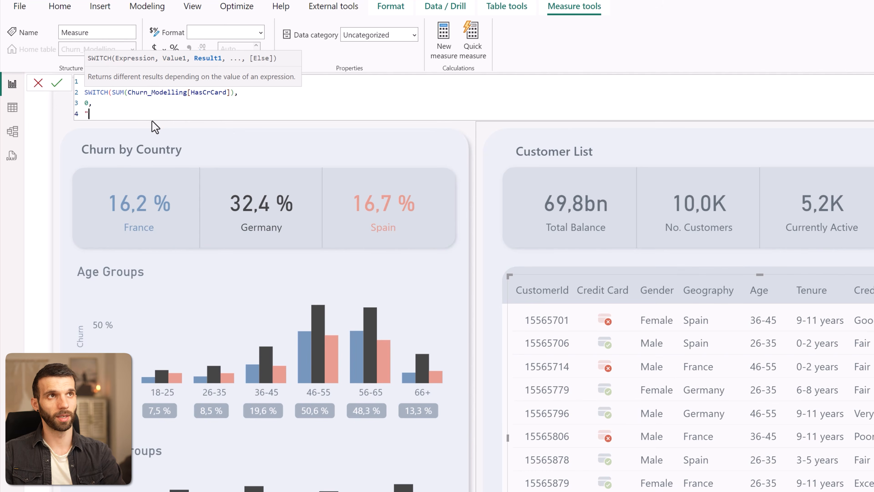
{"action": "key", "text": "shift+Return"}
{"action": "key", "text": "shift+Return"}
{"action": "type", "text": "\","}
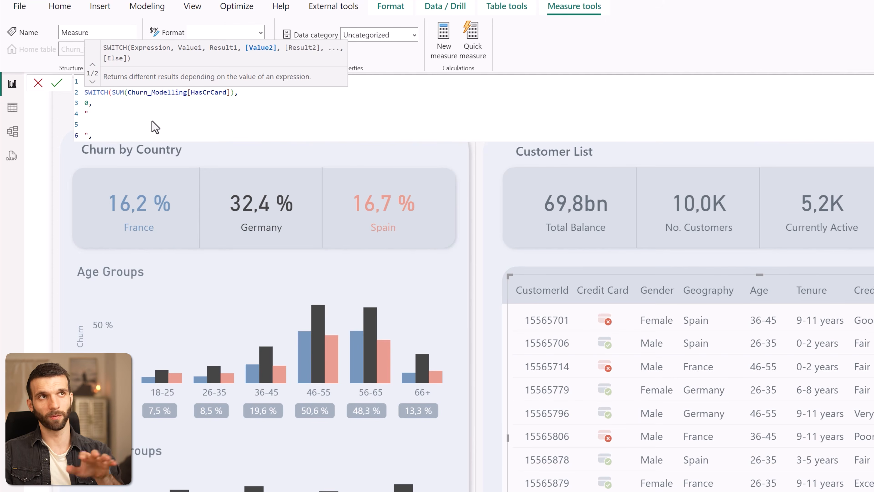
Add case 1 with an empty multi-line quoted result and close the SWITCH function.
{"action": "key", "text": "shift+Return"}
{"action": "type", "text": "1,"}
{"action": "key", "text": "shift+Return"}
{"action": "type", "text": "\""}
{"action": "key", "text": "shift+Return"}
{"action": "key", "text": "shift+Return"}
{"action": "type", "text": "\""}
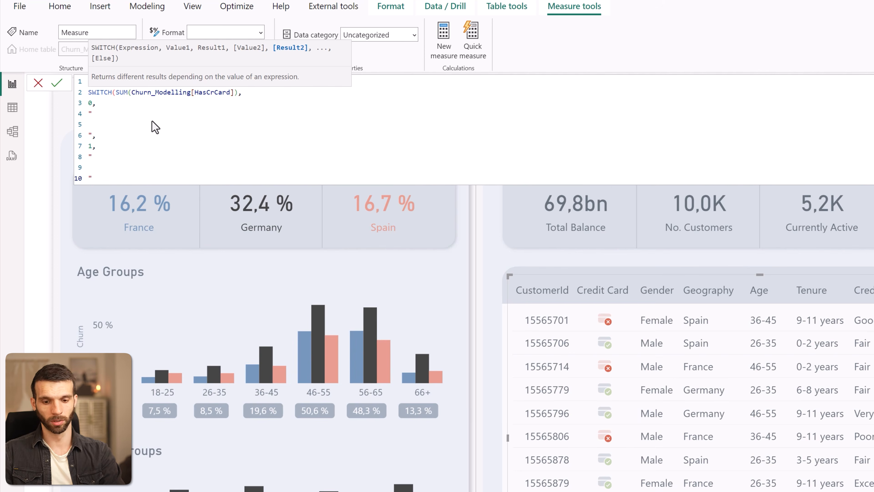
{"action": "key", "text": "shift+Return"}
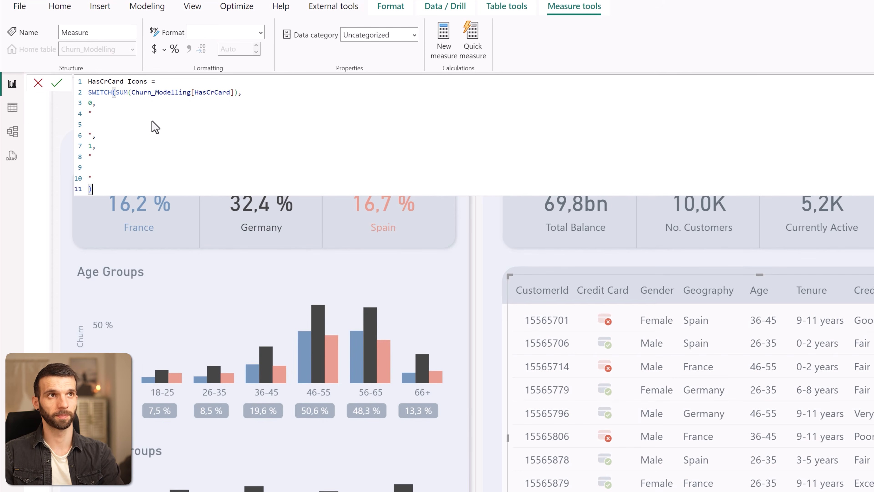
Copy the card icons' data URIs from Figma into the measure, red cross for case 0 and green check for case 1, and commit it.
{"action": "left_click", "coordinate": [152, 121]}
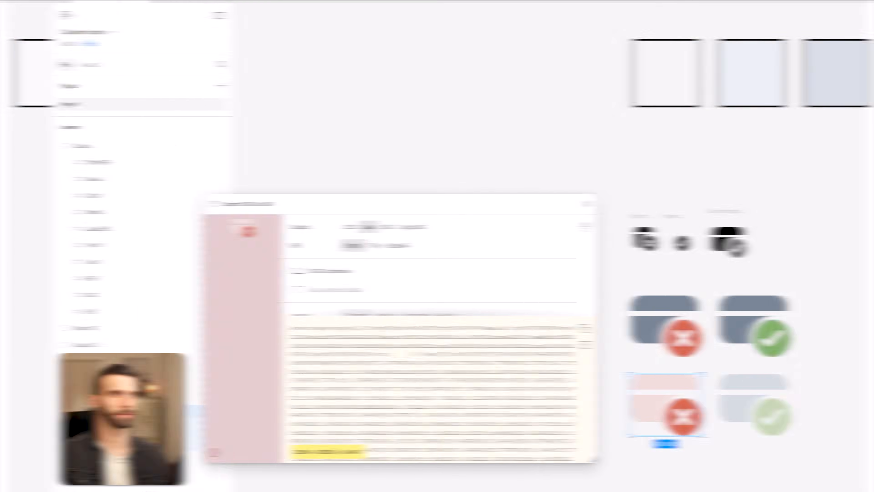
{"action": "left_click", "coordinate": [531, 329]}
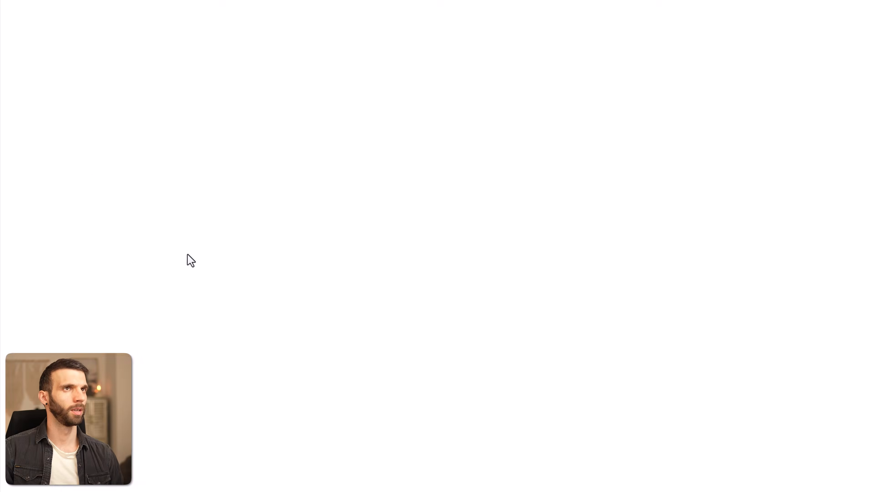
{"action": "key", "text": "ctrl+v"}
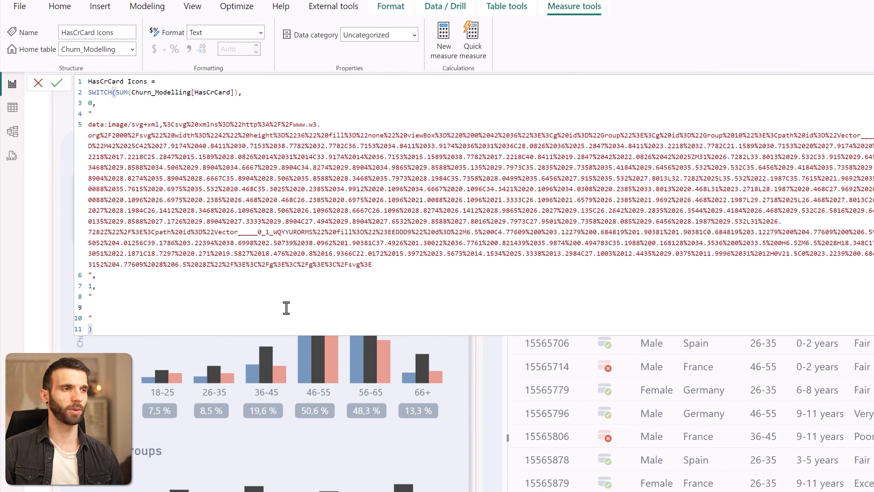
{"action": "key", "text": "ctrl+v"}
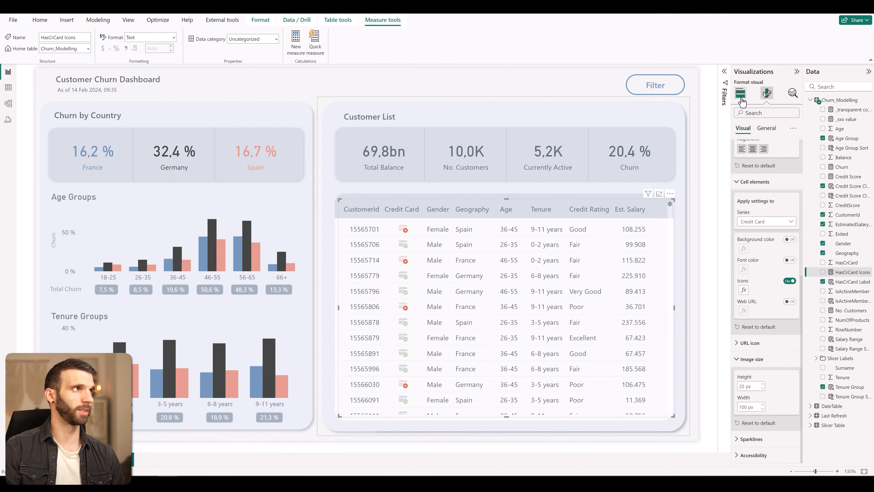
Add the HasCrCard Icons measure to the table after Credit Card and set its data category to Image URL.
{"action": "left_click", "coordinate": [741, 93]}
{"action": "left_click_drag", "start_coordinate": [844, 276], "coordinate": [777, 235]}
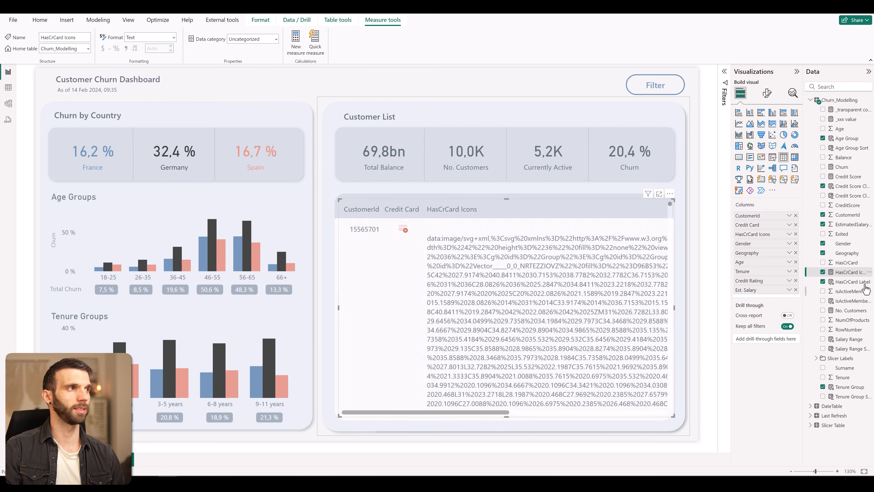
{"action": "left_click", "coordinate": [277, 39]}
{"action": "left_click", "coordinate": [251, 190]}
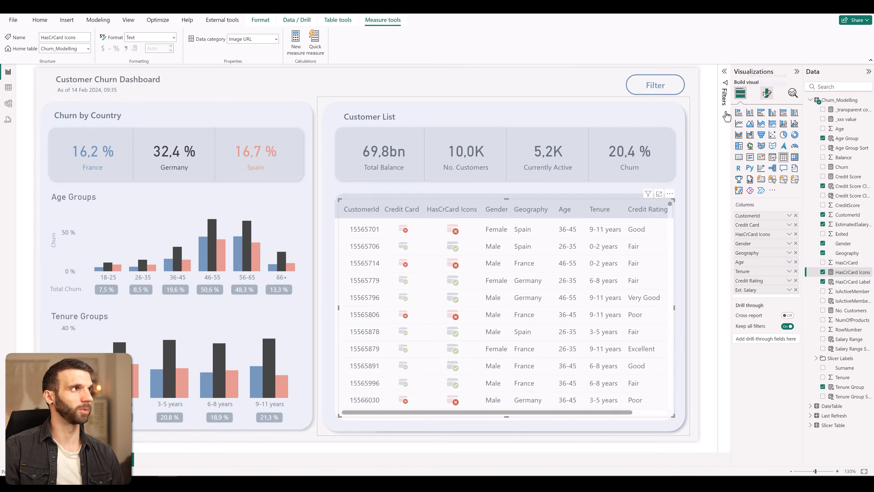
Set the table's image size to a height of 36 px and a width of 42 px.
{"action": "left_click", "coordinate": [766, 93]}
{"action": "left_click", "coordinate": [742, 282]}
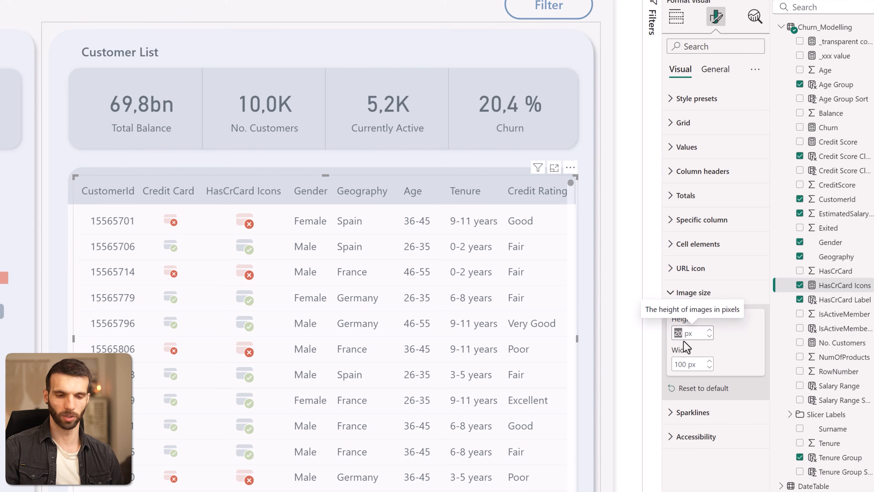
{"action": "type", "text": "36"}
{"action": "key", "text": "Tab"}
{"action": "type", "text": "42"}
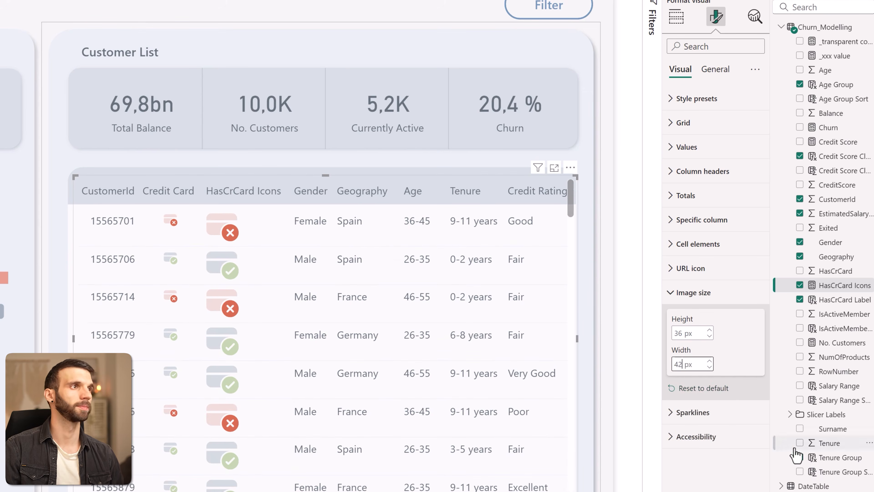
Center-align the values of the HasCrCard Icons column through the table's specific column settings.
{"action": "left_click", "coordinate": [698, 221]}
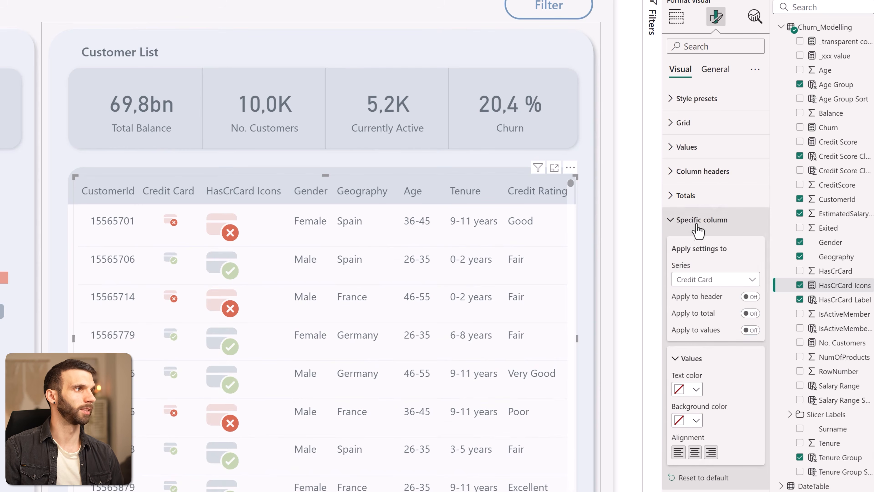
{"action": "left_click", "coordinate": [709, 285]}
{"action": "left_click", "coordinate": [735, 324]}
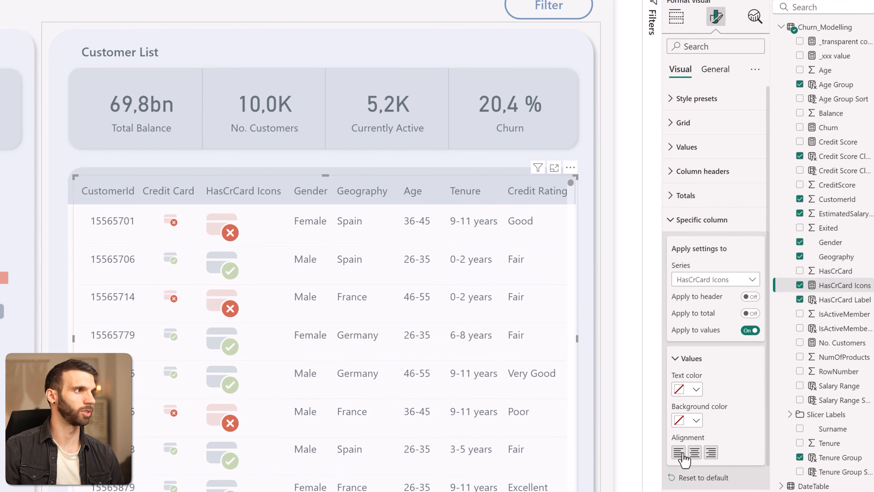
{"action": "left_click", "coordinate": [694, 452]}
{"action": "left_click", "coordinate": [710, 452]}
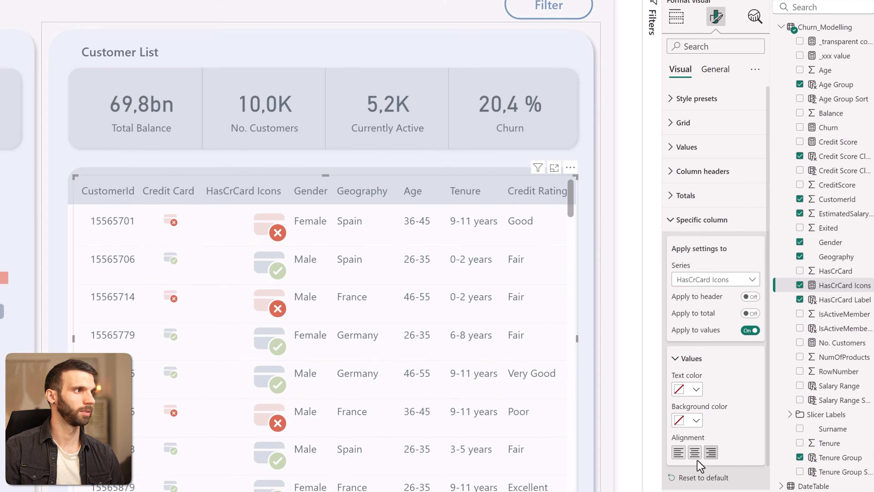
{"action": "left_click", "coordinate": [694, 457]}
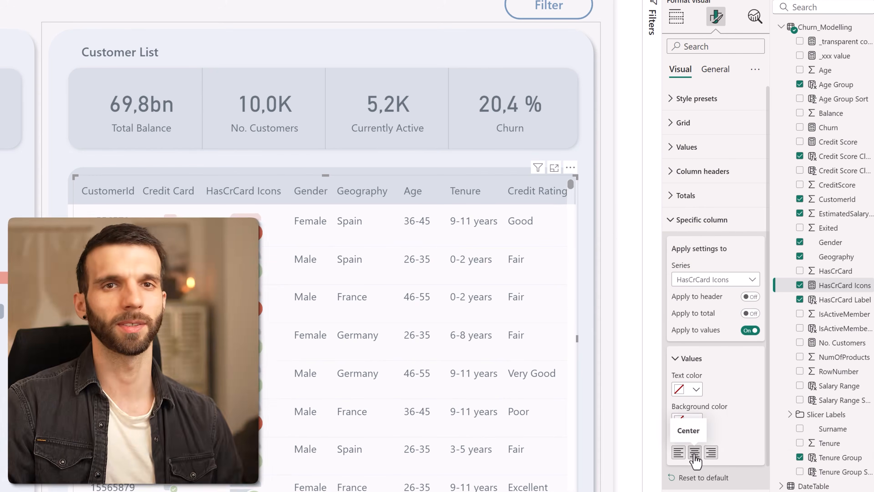